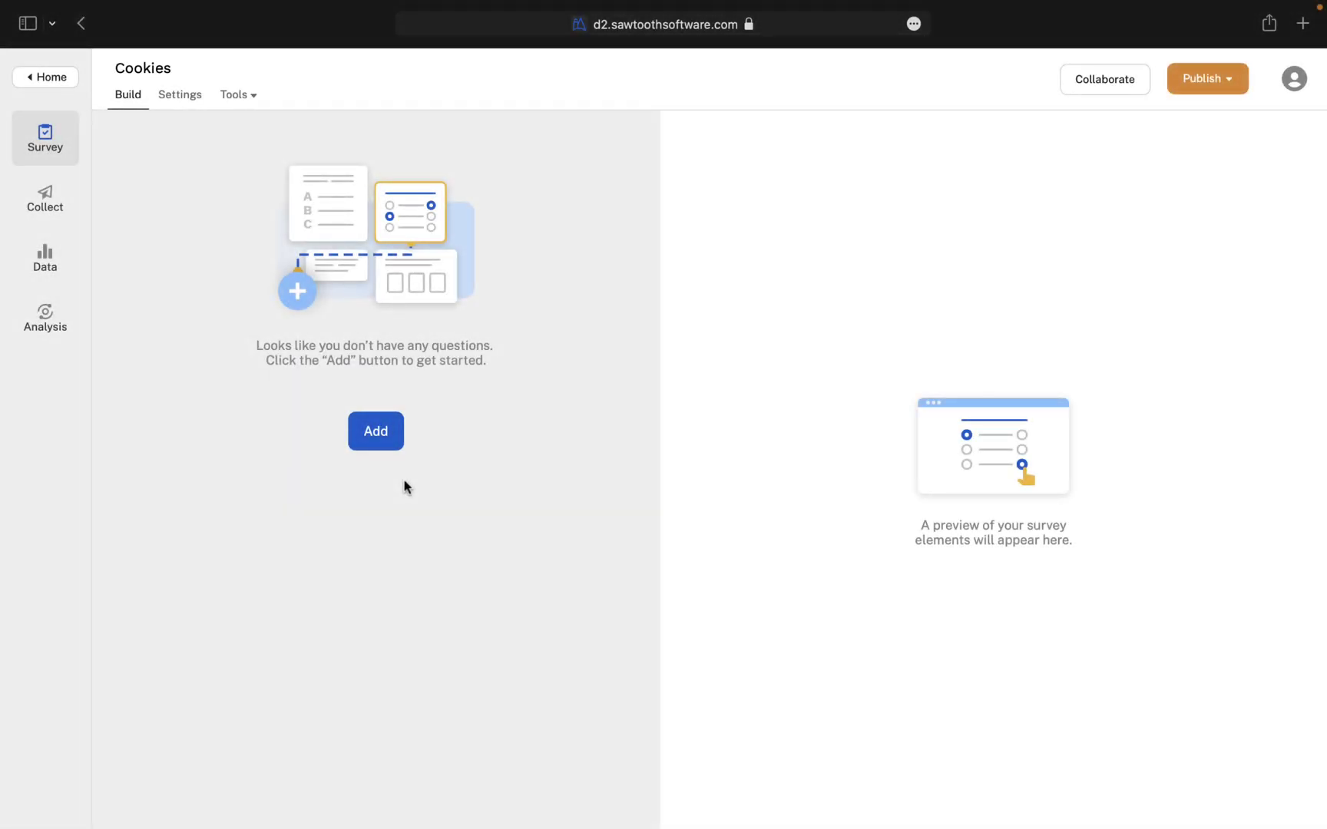
Add a MaxDiff exercise asking 'Based on the cookie flavors, please choose your favorite and least favorite.'
{"action": "left_click", "coordinate": [374, 431]}
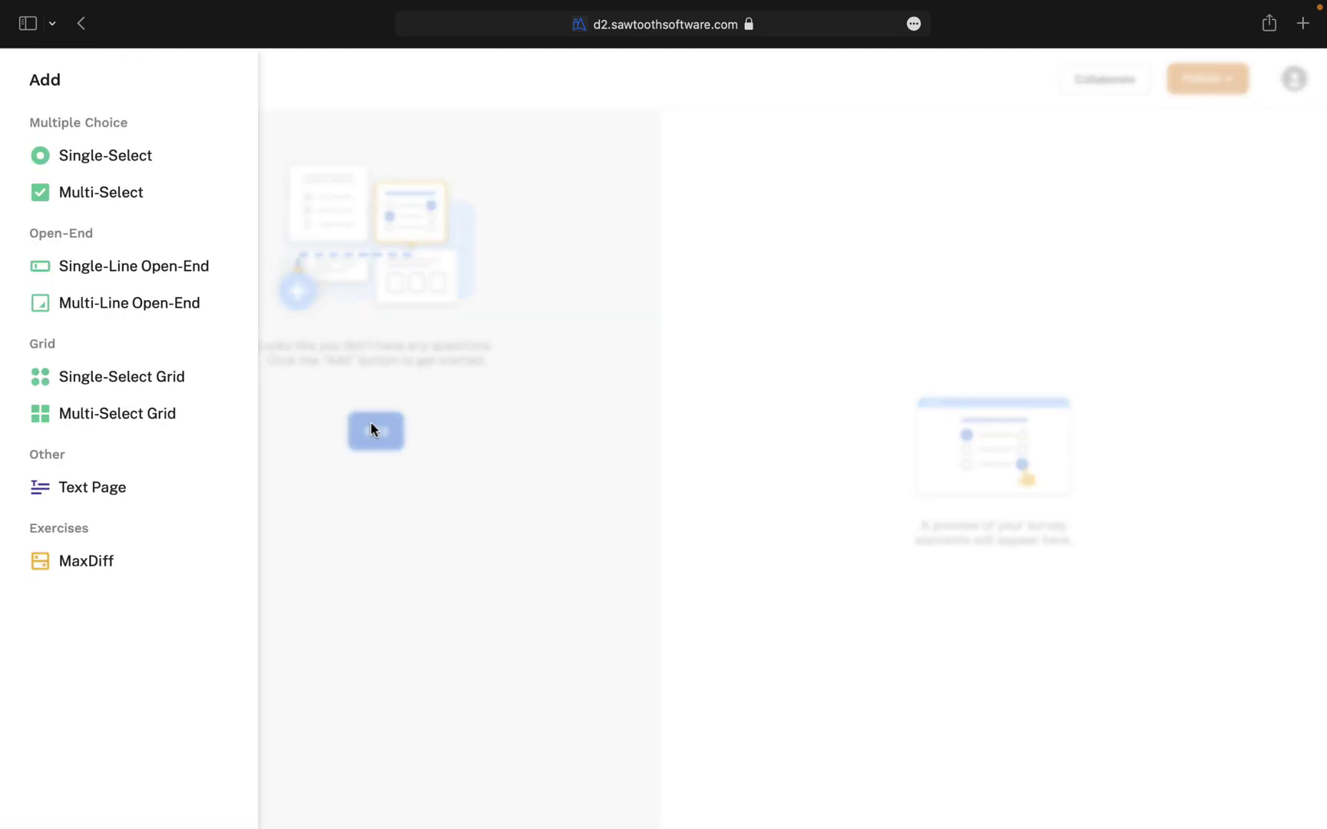
{"action": "left_click", "coordinate": [126, 569]}
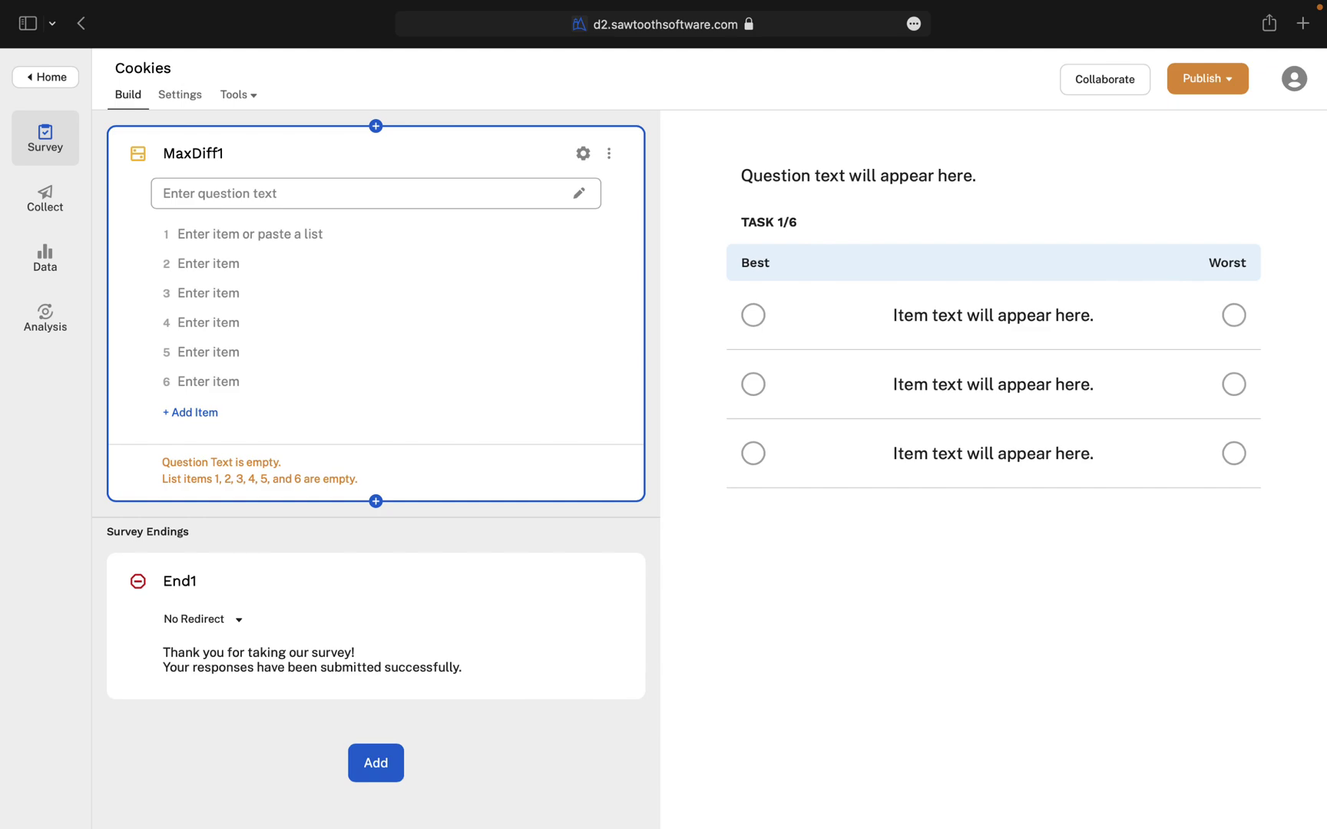
{"action": "type", "text": "Based on the "}
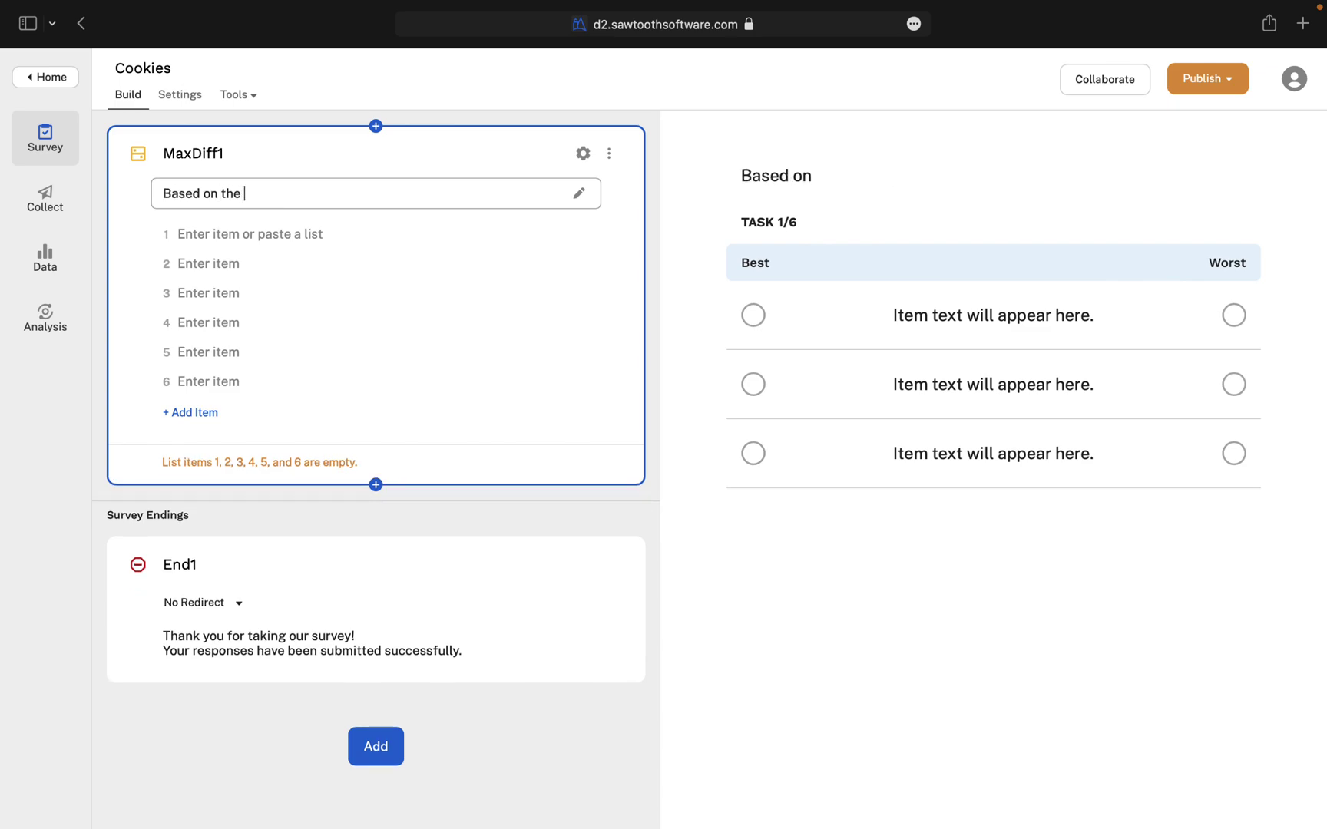
{"action": "type", "text": "cookie flavors, please choose your favorite and least favorite."}
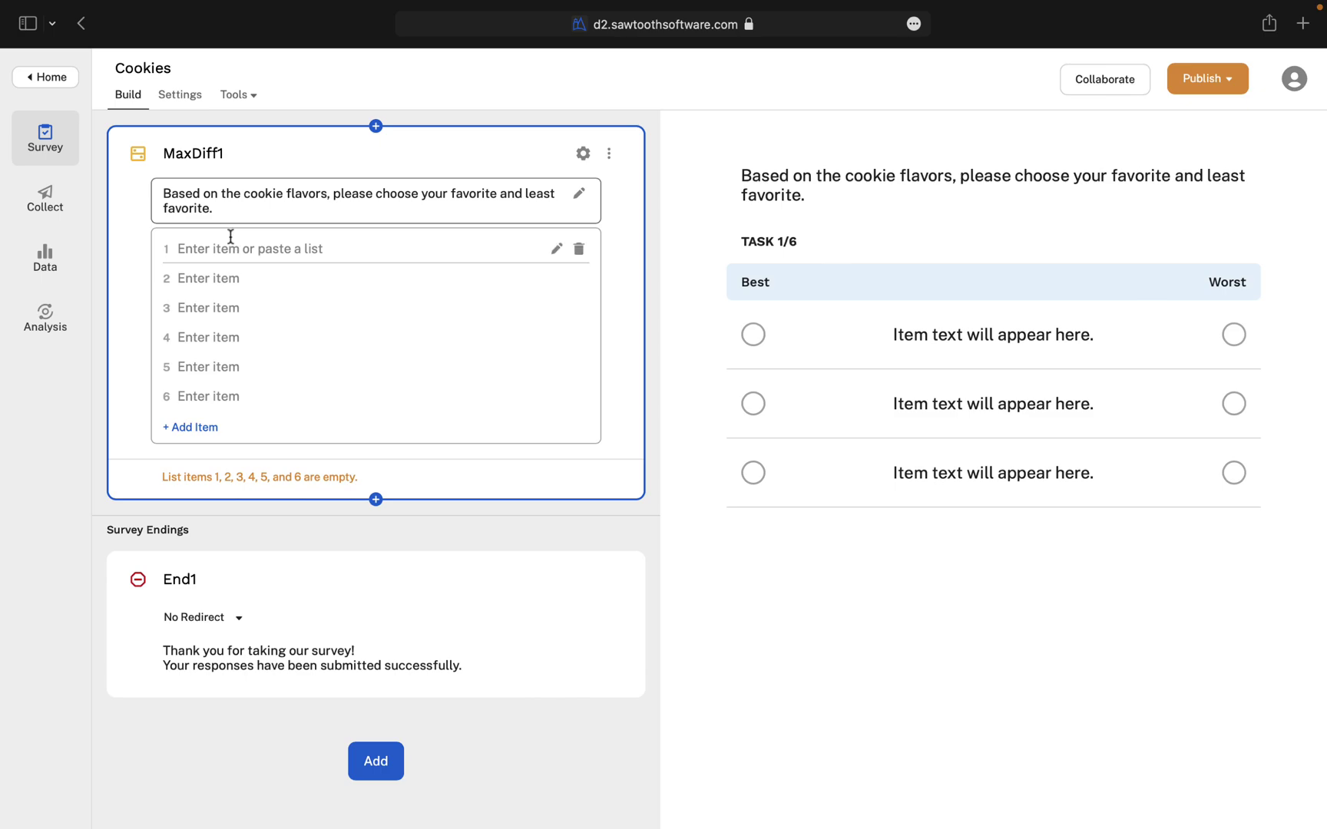
Paste the 11 cookie flavors, Chocolate Chip through Chocolate Chocolate White Chocolate Chip, as MaxDiff items
{"action": "left_click", "coordinate": [219, 248]}
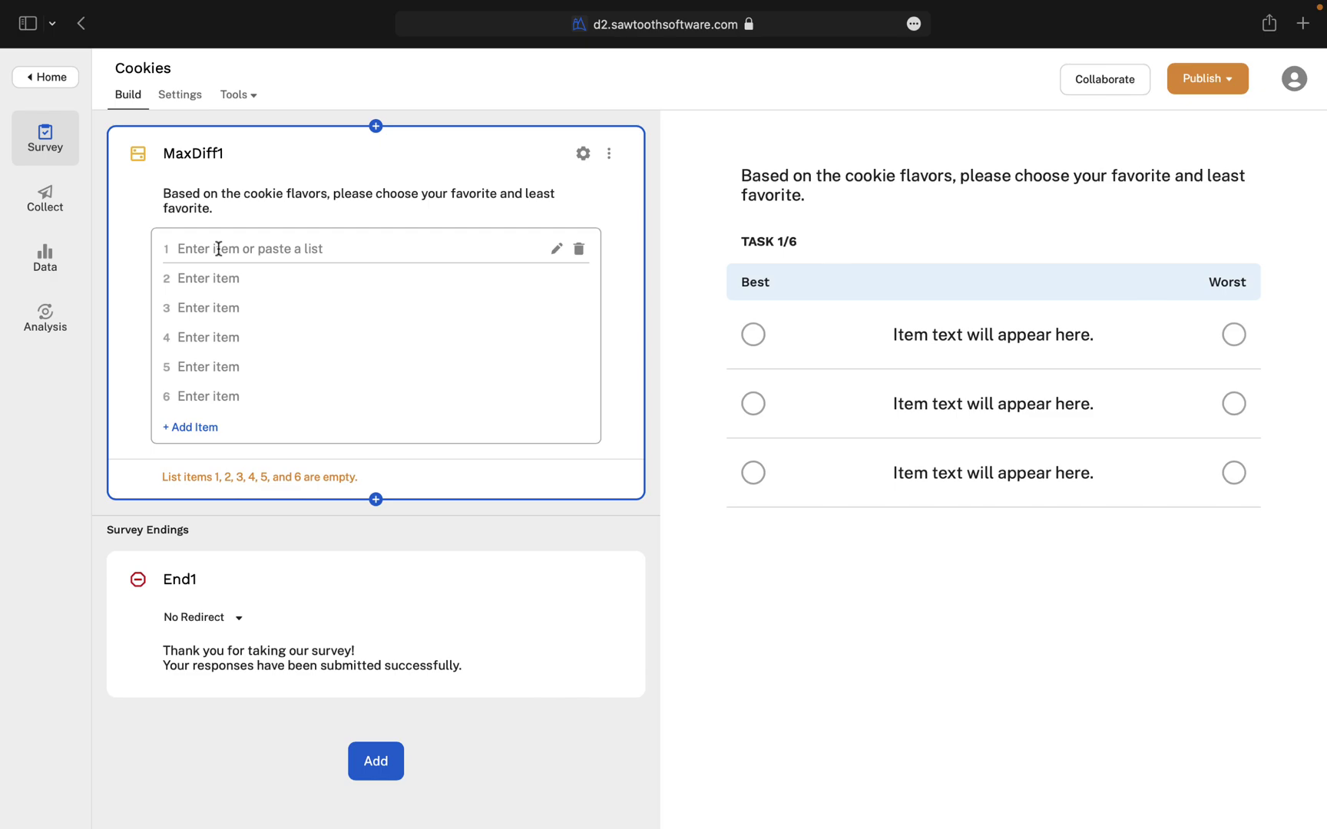
{"action": "type", "text": "Chocolate Chip Lemon Ricotta Pumpkin Chocolate Chip Salted Chocolate Marshmallow Cinnamon Oatmeal Oatmeal Chocolate Chip Raspberry Pistachio Sugar Peanut Butter Snickerdoodles Chocolate Chocolate White Chocolate Chip"}
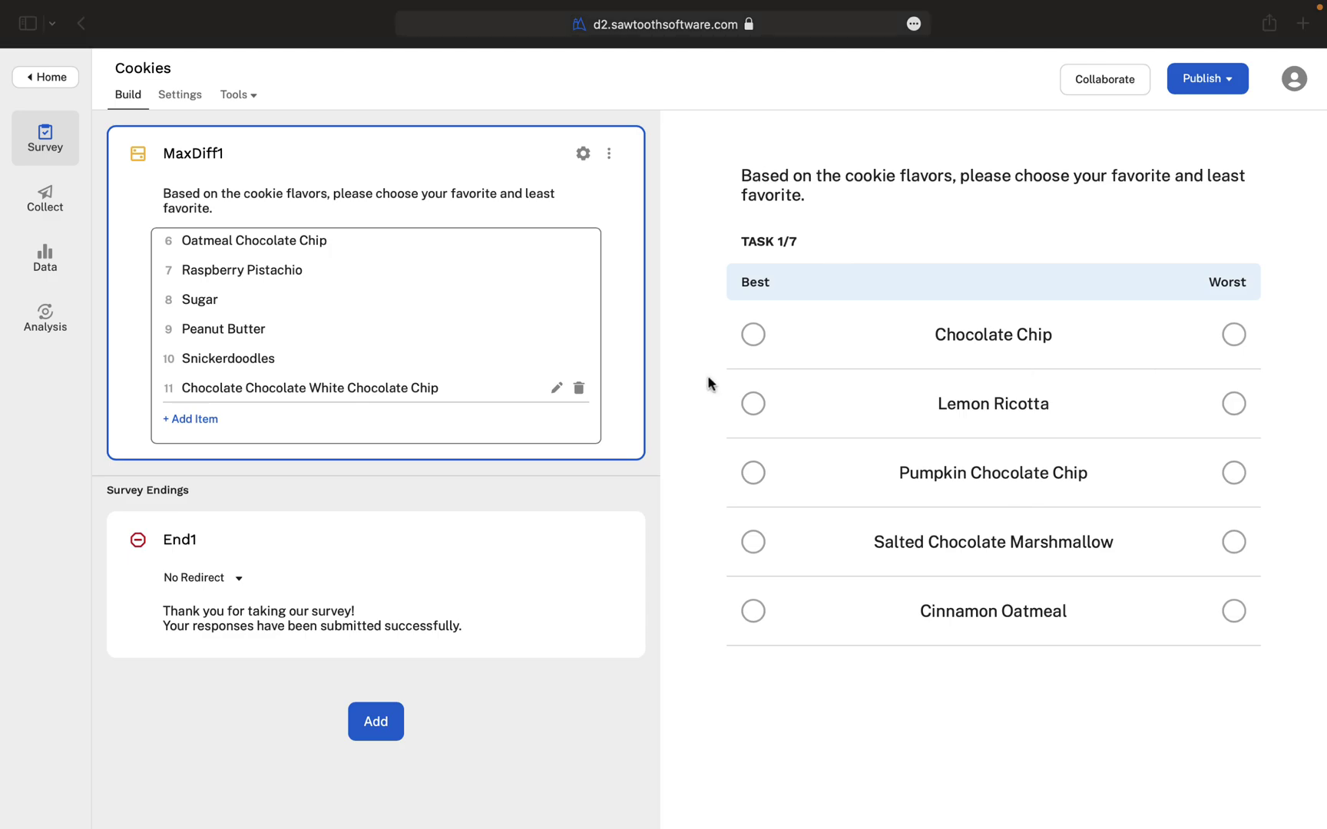
{"action": "scroll", "coordinate": [504, 347], "scroll_direction": "up", "scroll_amount": 5}
{"action": "scroll", "coordinate": [504, 352], "scroll_direction": "up", "scroll_amount": 1}
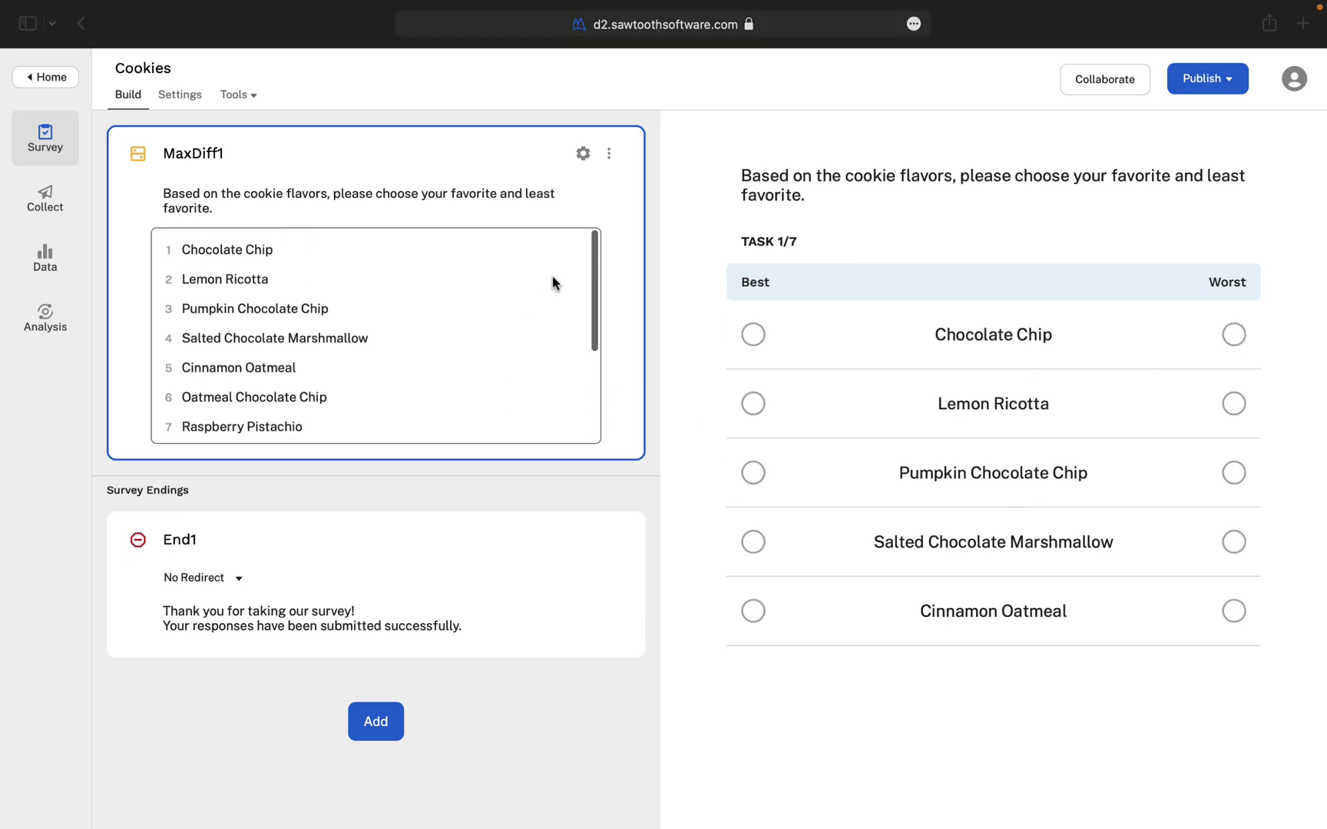
Insert Chocolate Chip.jpg into the Chocolate Chip item with alt text 'A pile of chocolate chip cookies'
{"action": "mouse_move", "coordinate": [561, 253]}
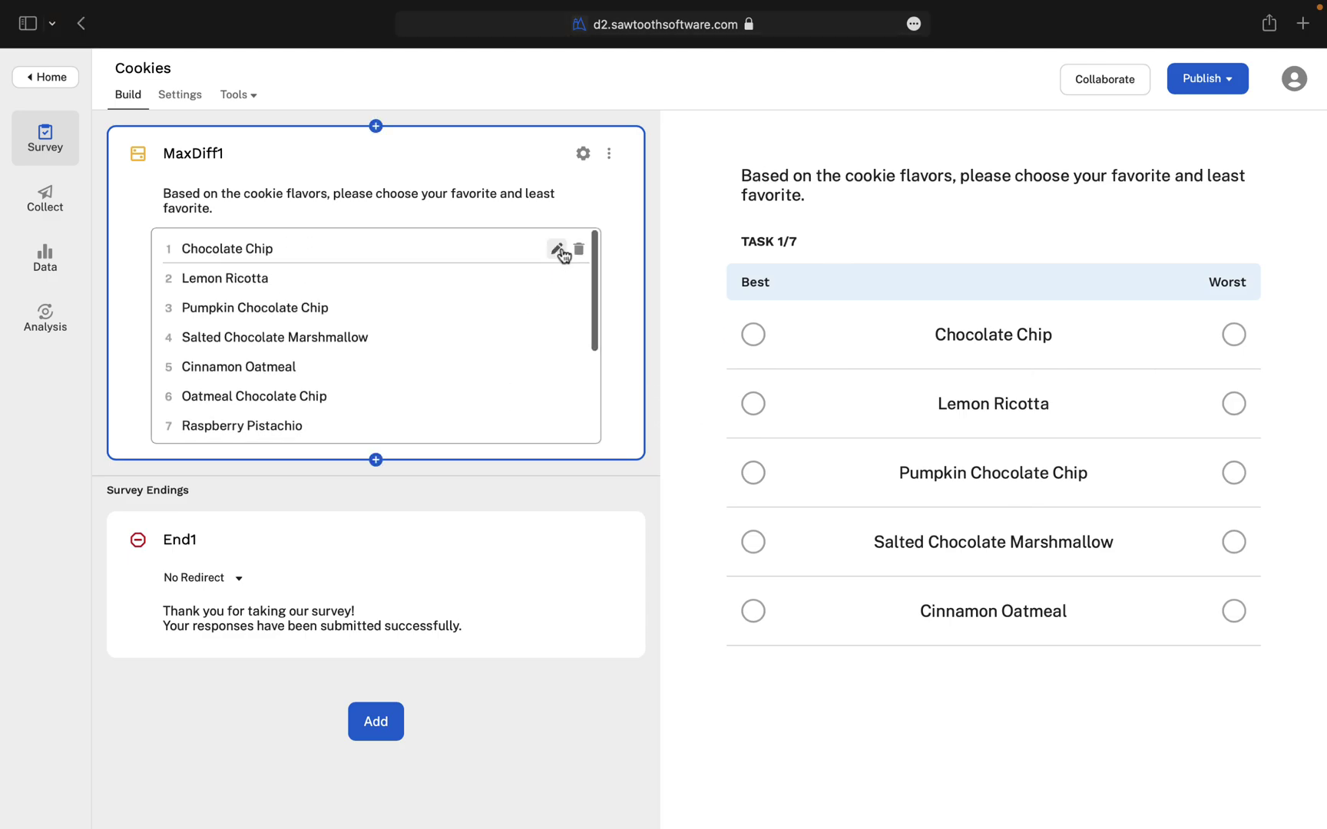
{"action": "left_click", "coordinate": [561, 251]}
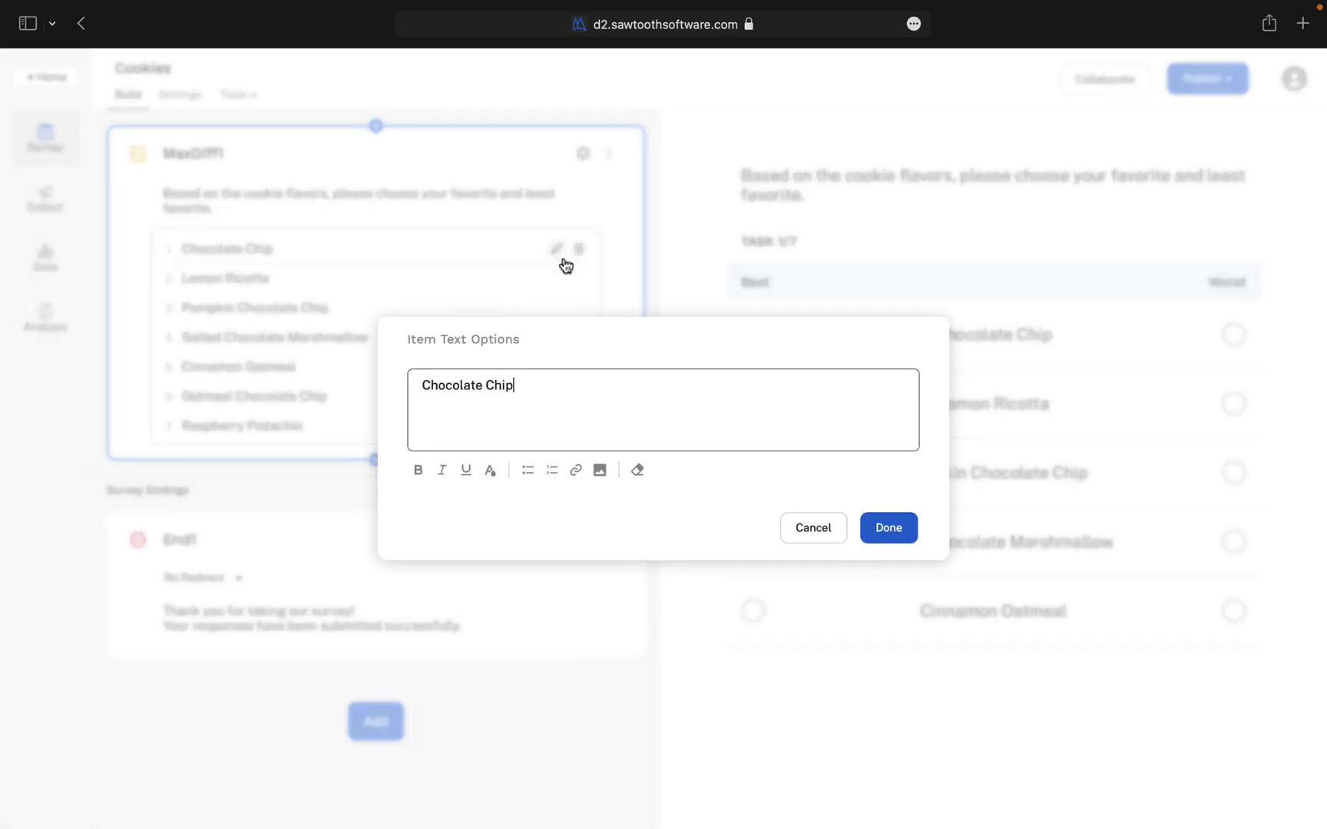
{"action": "left_click", "coordinate": [602, 476]}
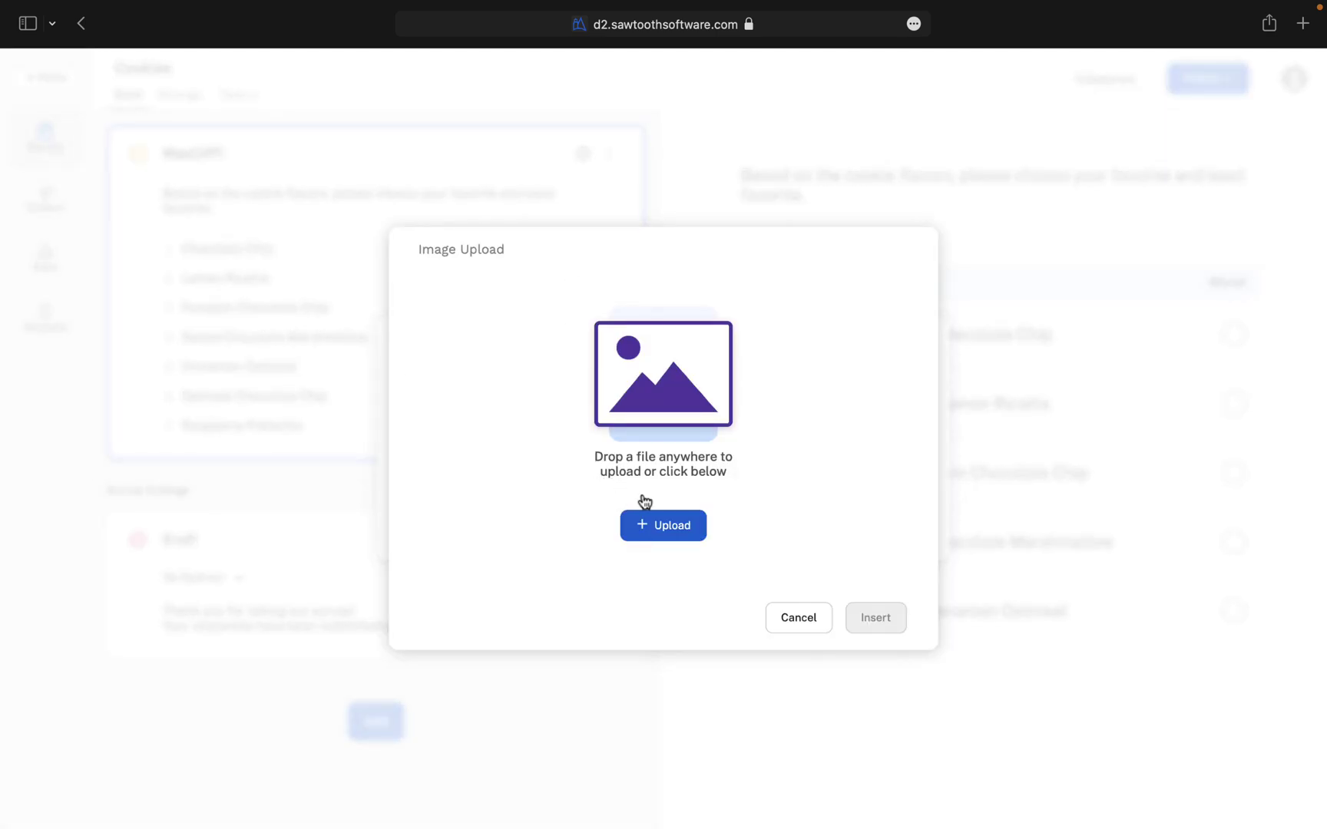
{"action": "left_click", "coordinate": [690, 525]}
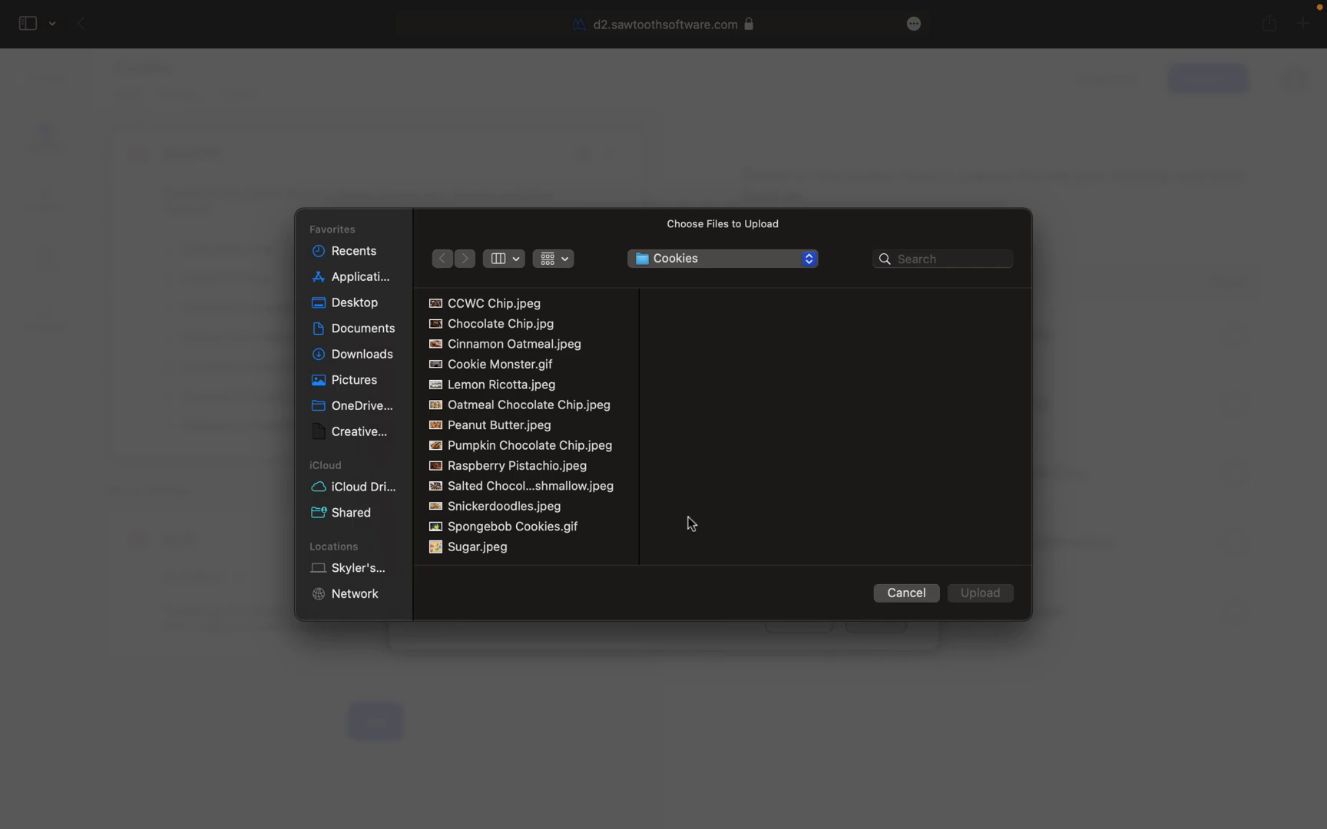
{"action": "double_click", "coordinate": [526, 326]}
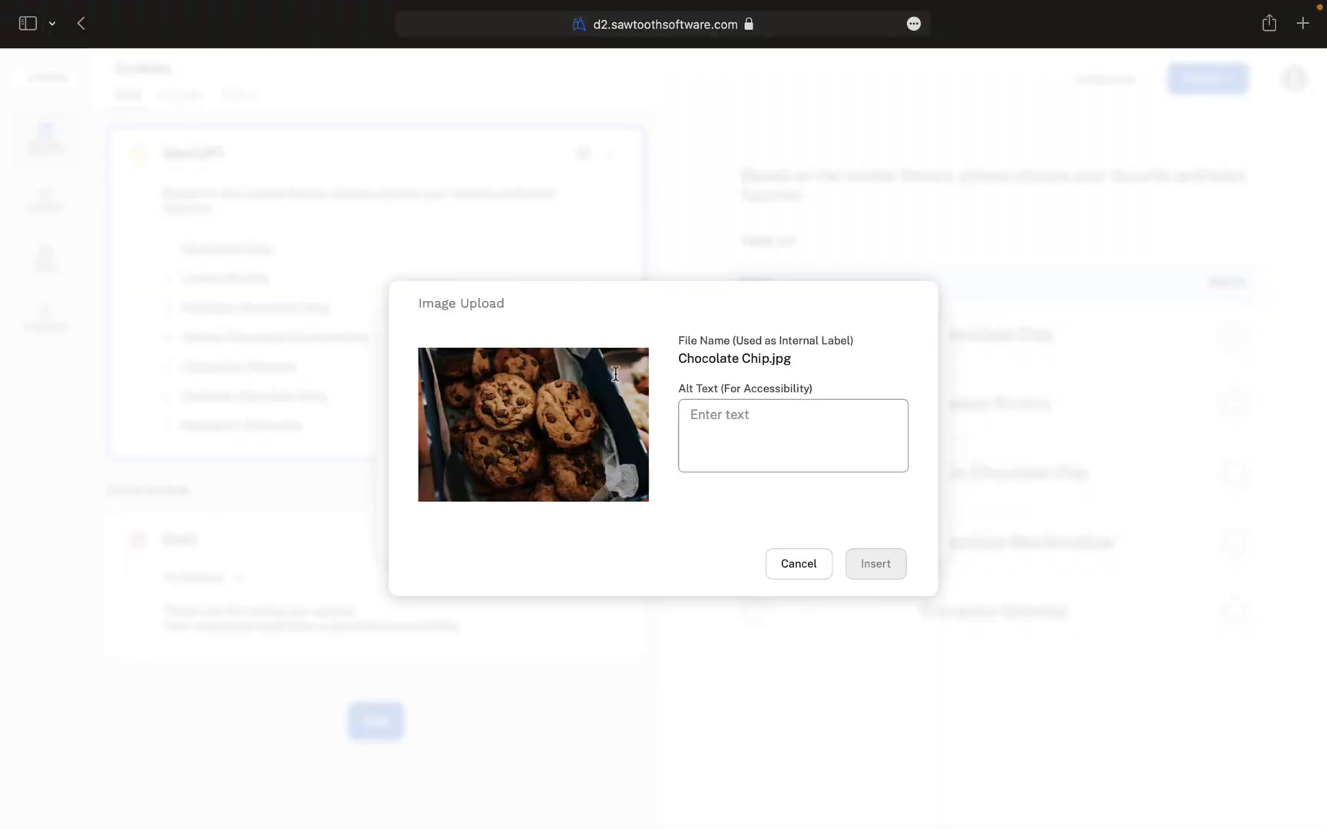
{"action": "left_click", "coordinate": [735, 439]}
{"action": "type", "text": "A pile of ch"}
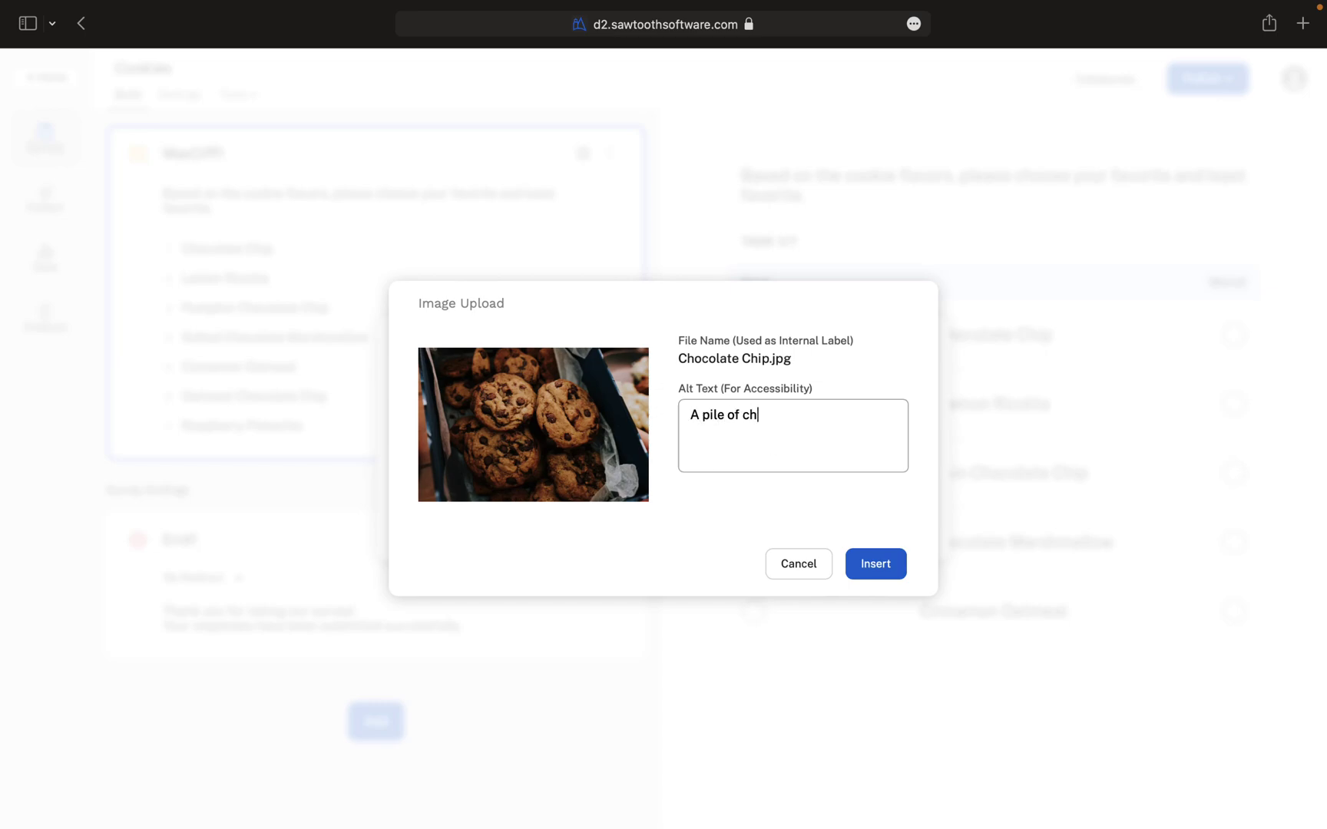
{"action": "type", "text": "ocolate chip cookies"}
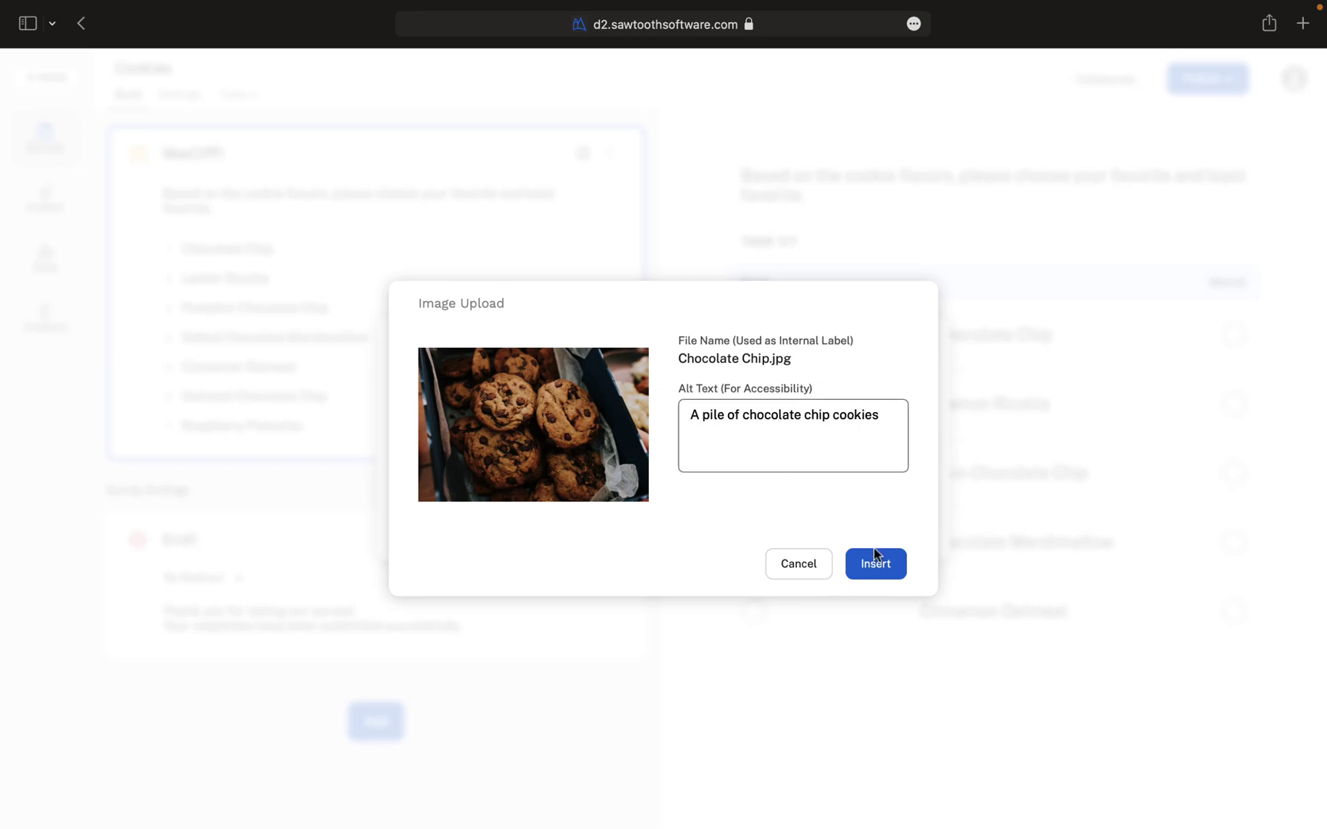
{"action": "left_click", "coordinate": [884, 568]}
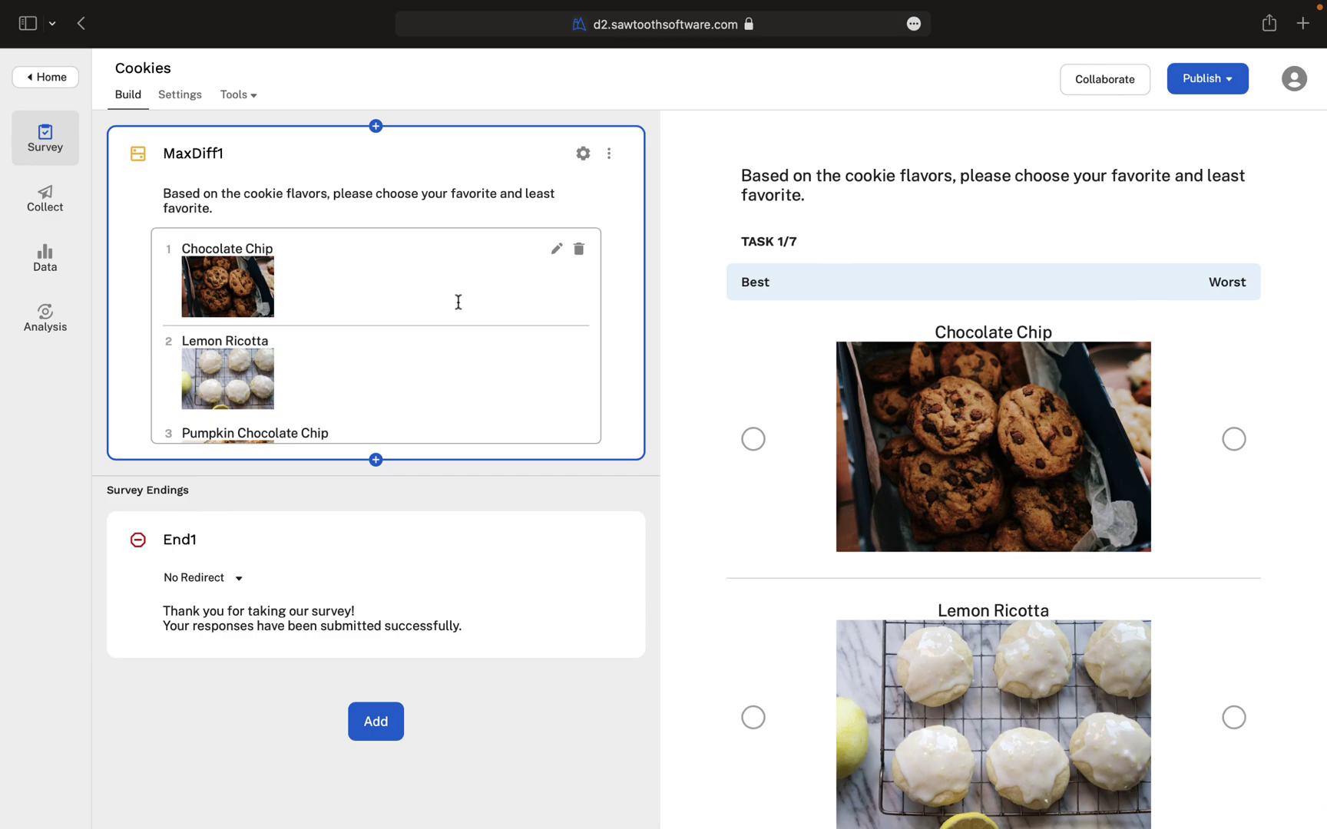
In MaxDiff1 settings, rename Best to Favorite and Worst to Least favorite, and set items label Cookies
{"action": "left_click", "coordinate": [583, 153]}
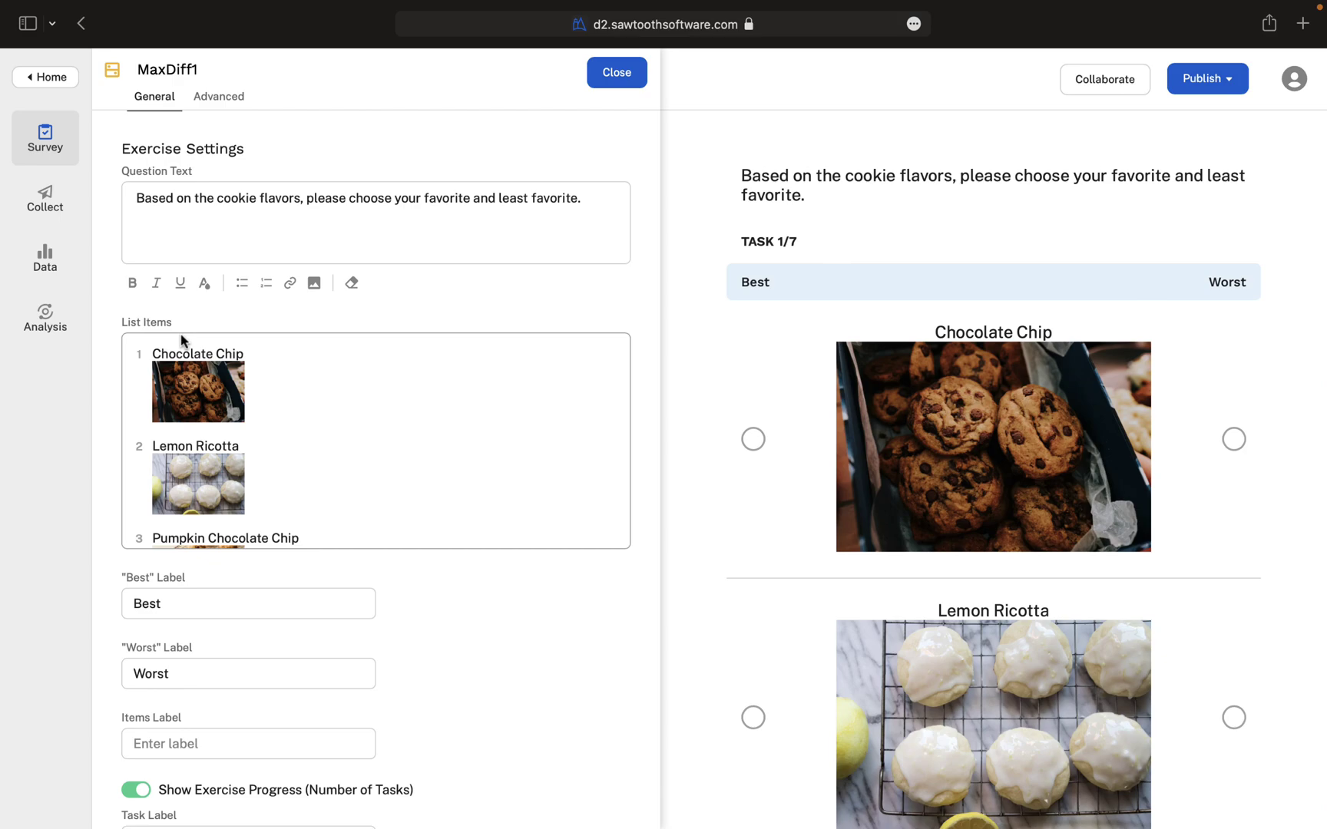
{"action": "scroll", "coordinate": [186, 607], "scroll_direction": "down", "scroll_amount": 2}
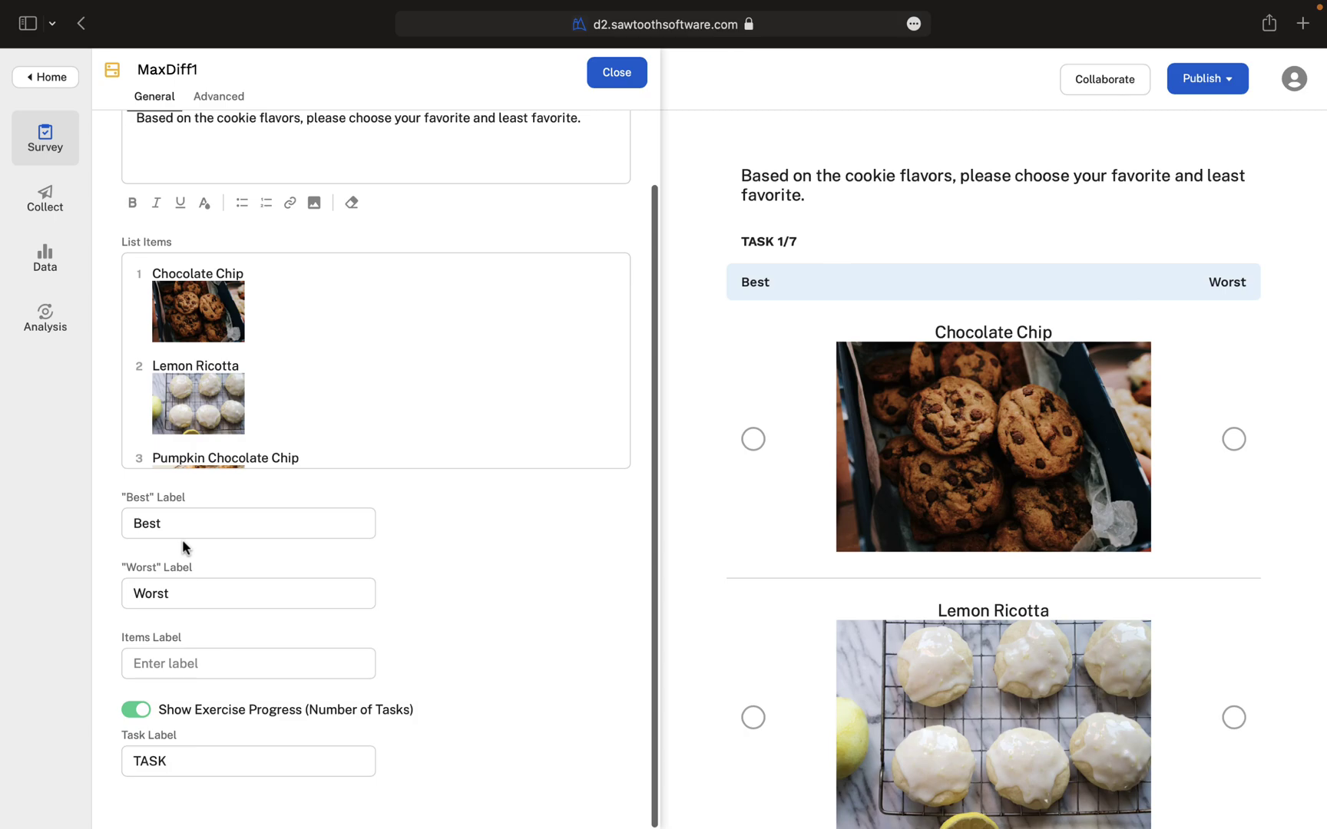
{"action": "left_click_drag", "start_coordinate": [162, 525], "coordinate": [121, 525]}
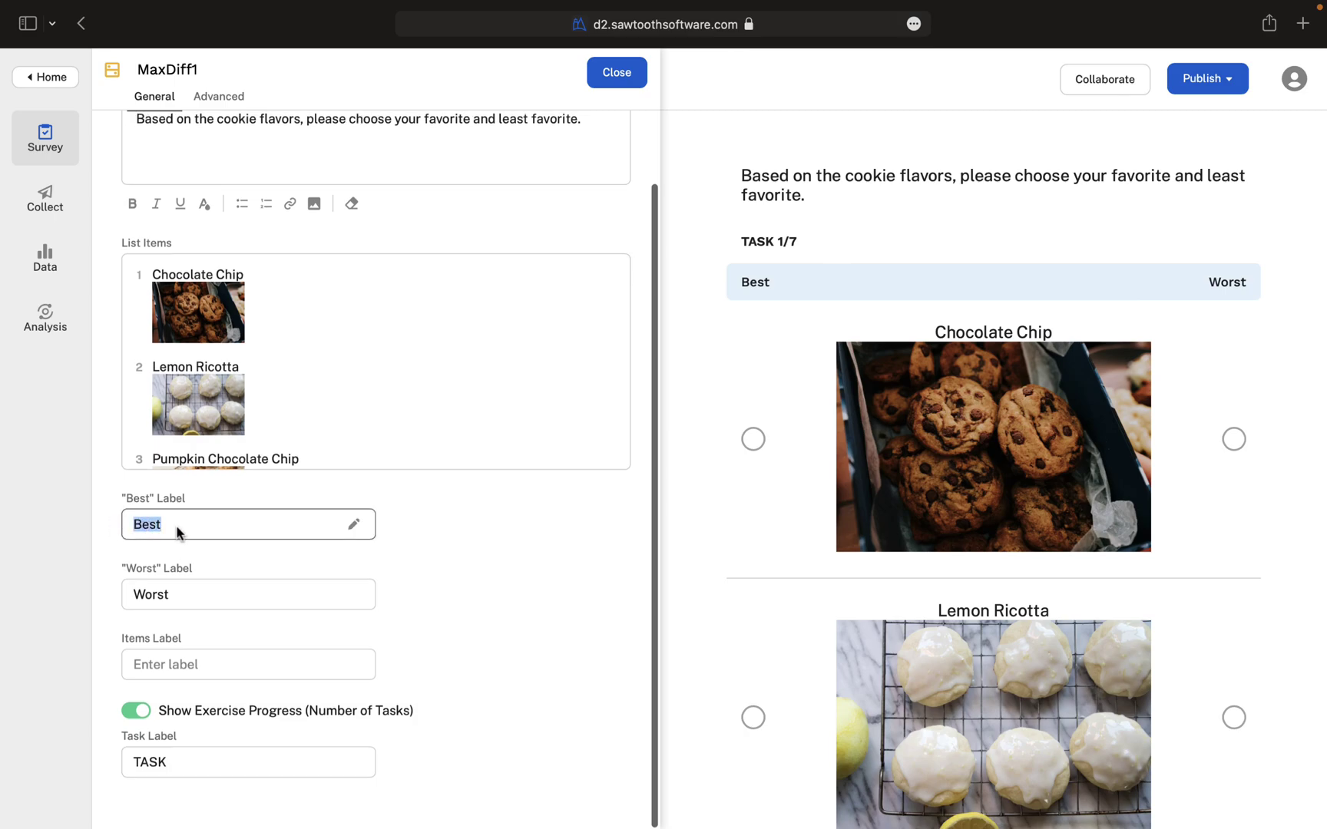
{"action": "type", "text": "Favorite"}
{"action": "left_click_drag", "start_coordinate": [172, 594], "coordinate": [101, 593]}
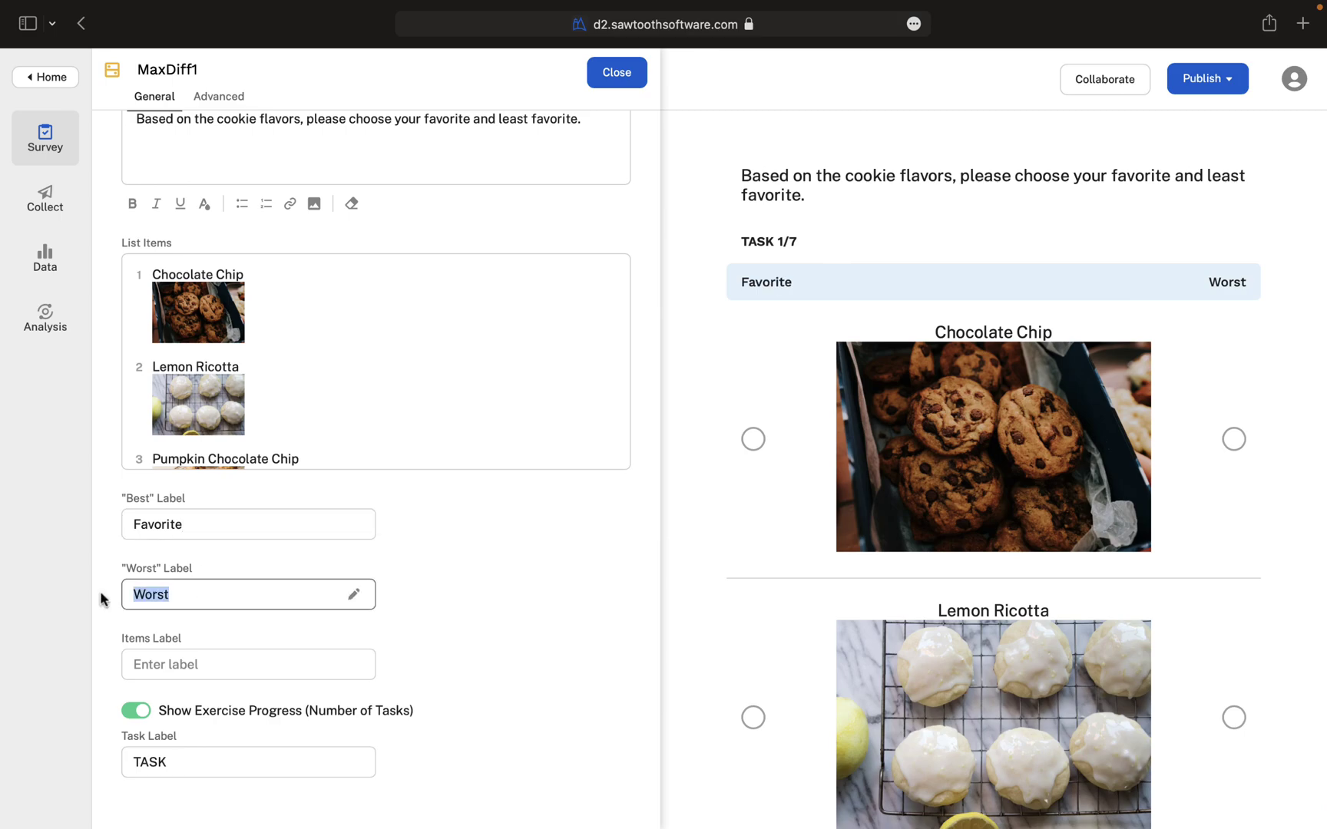
{"action": "type", "text": "Least favorite"}
{"action": "left_click", "coordinate": [211, 662]}
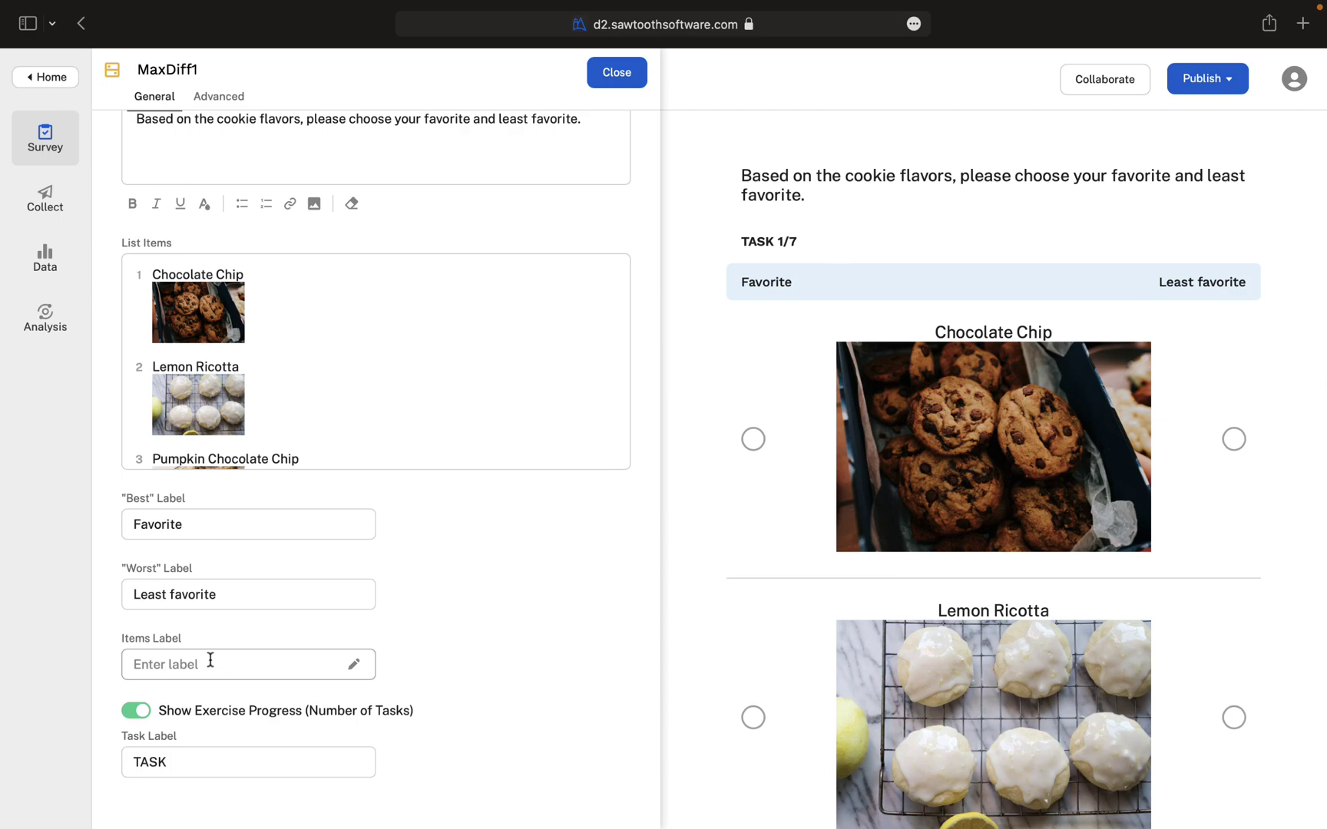
{"action": "type", "text": "Cookies"}
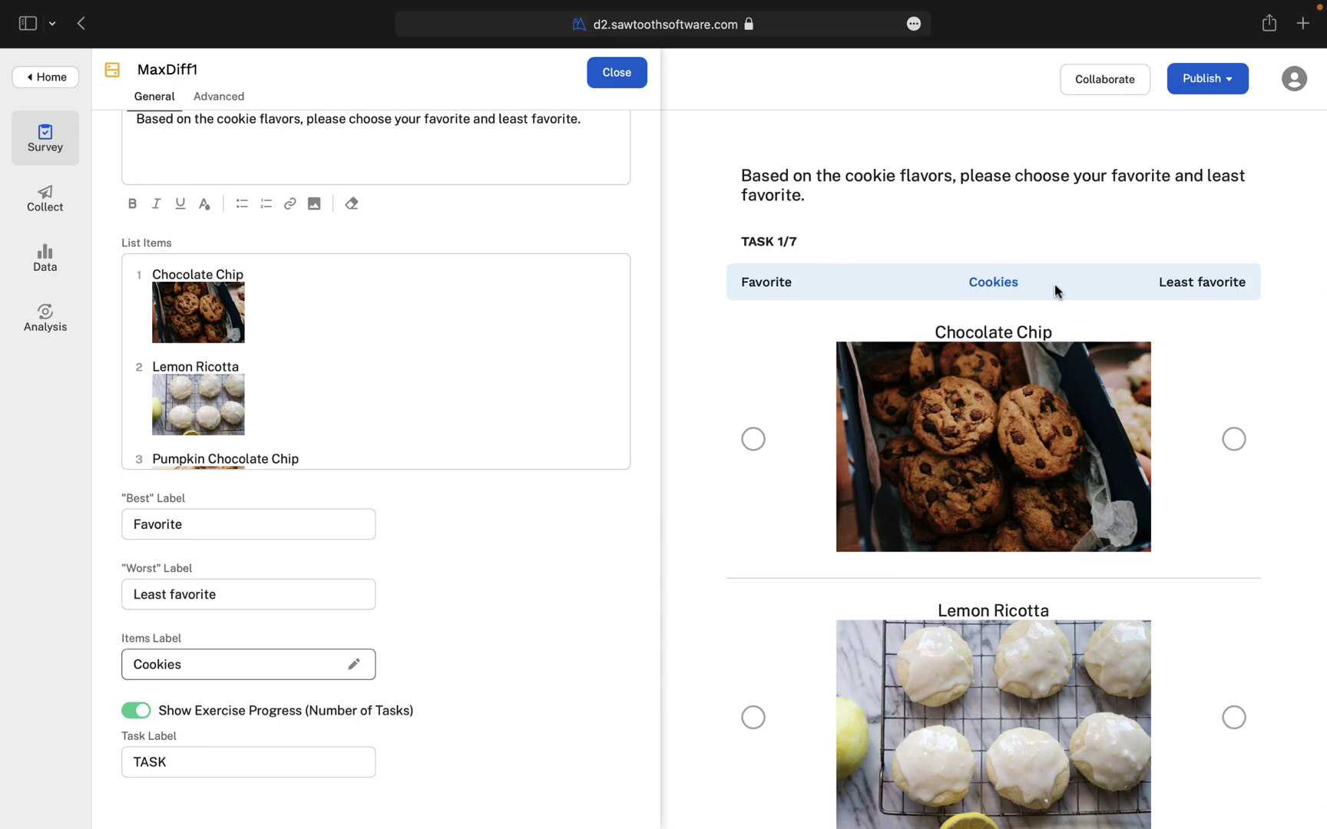
{"action": "left_click", "coordinate": [1054, 288]}
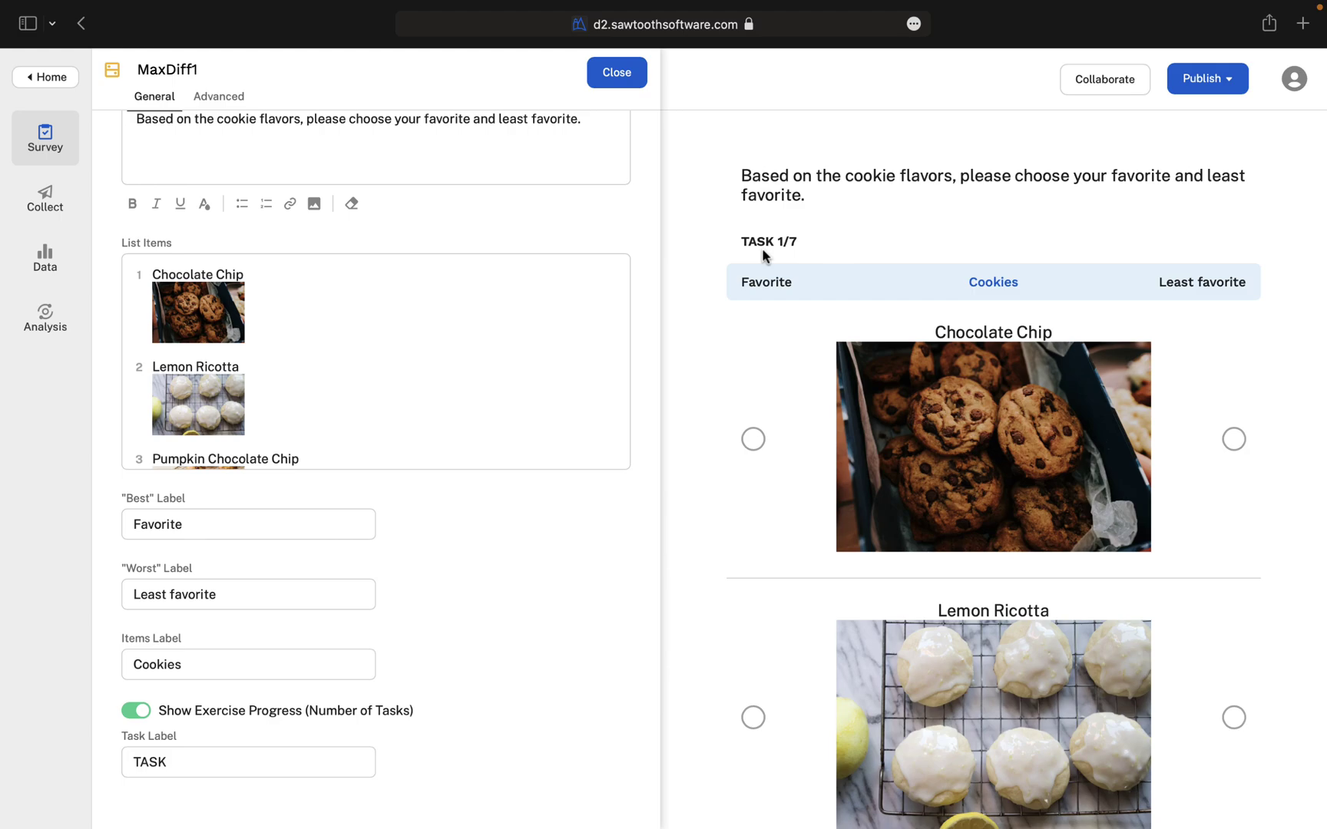
Review MaxDiff1's Advanced exercise design: 5 items per question, 7 questions
{"action": "left_click", "coordinate": [225, 98]}
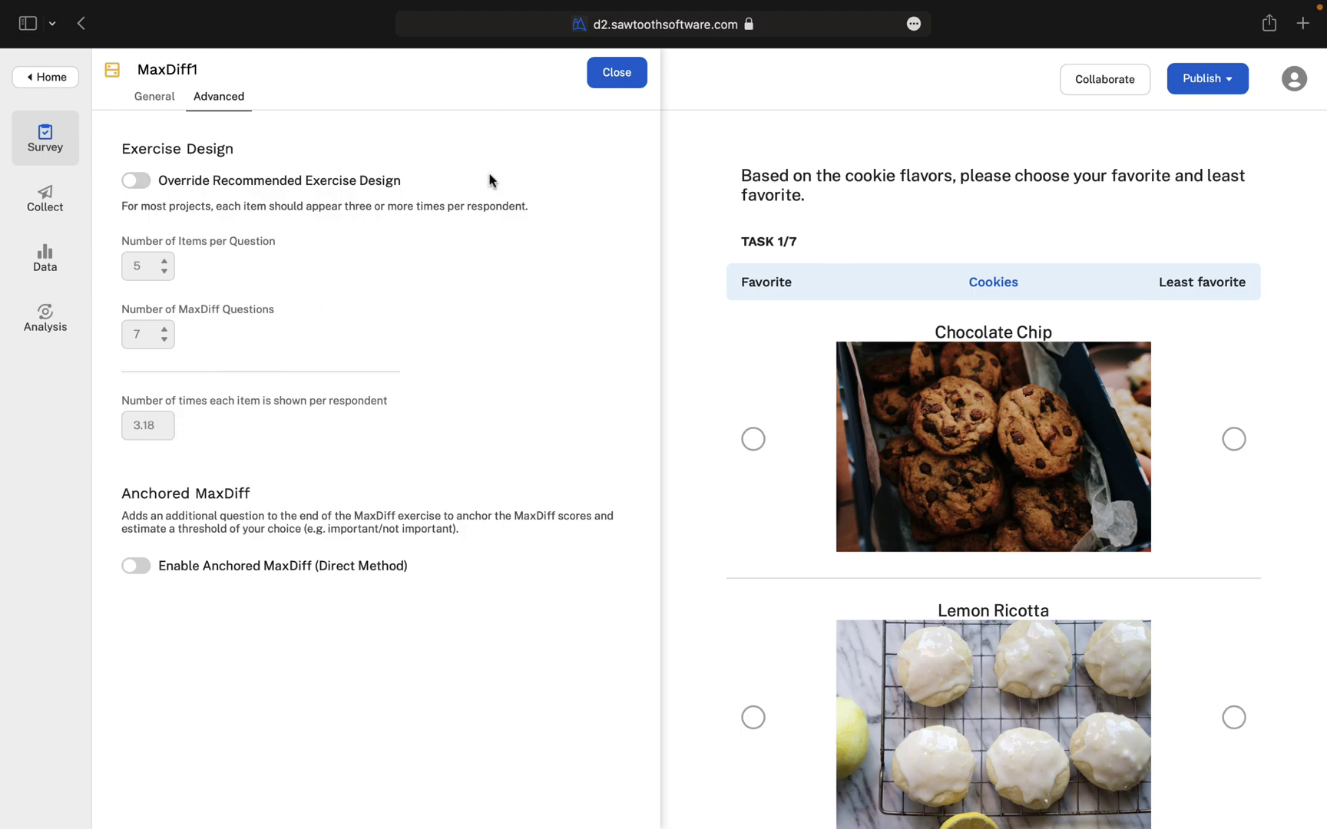
Publish the Cookies survey through the Survey Audit and go to the Collect page
{"action": "left_click", "coordinate": [615, 85]}
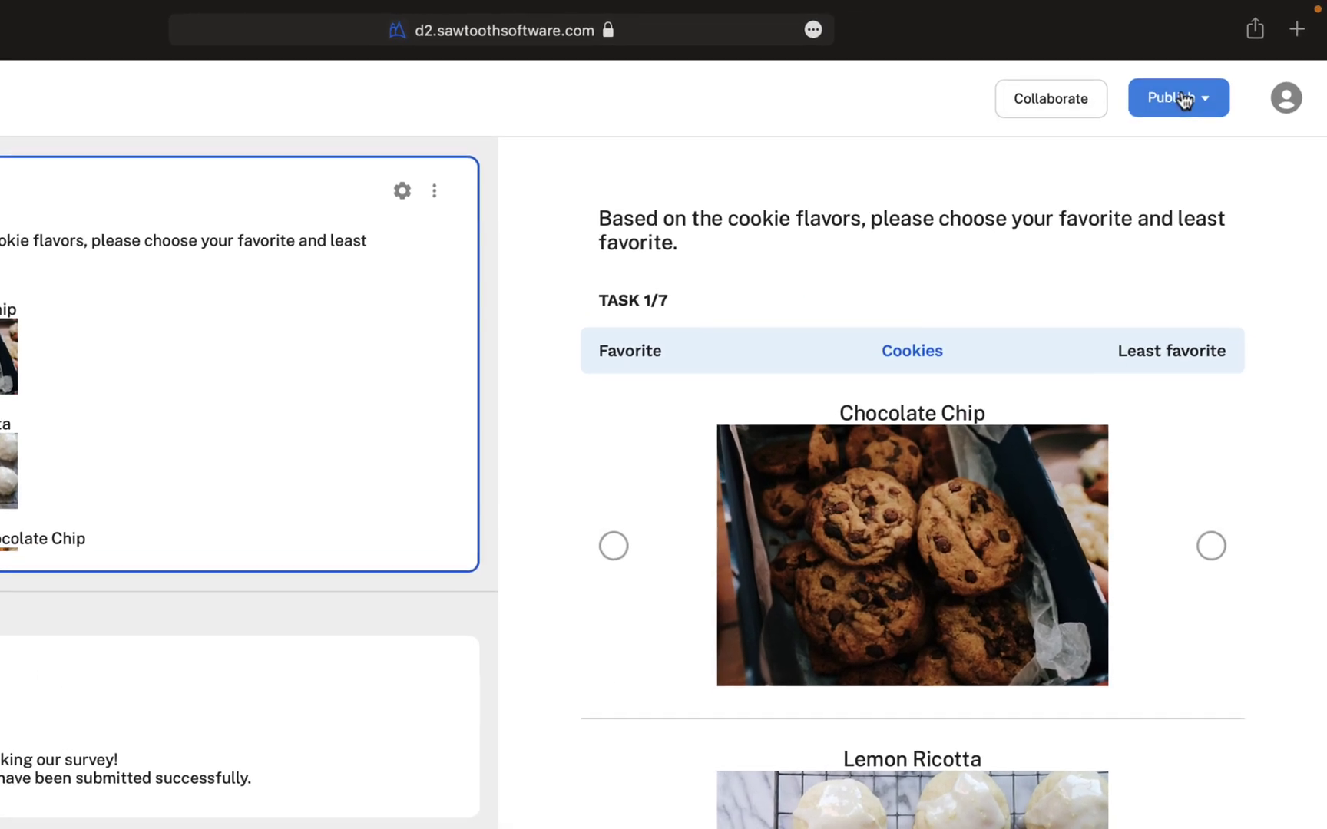
{"action": "left_click", "coordinate": [1204, 78]}
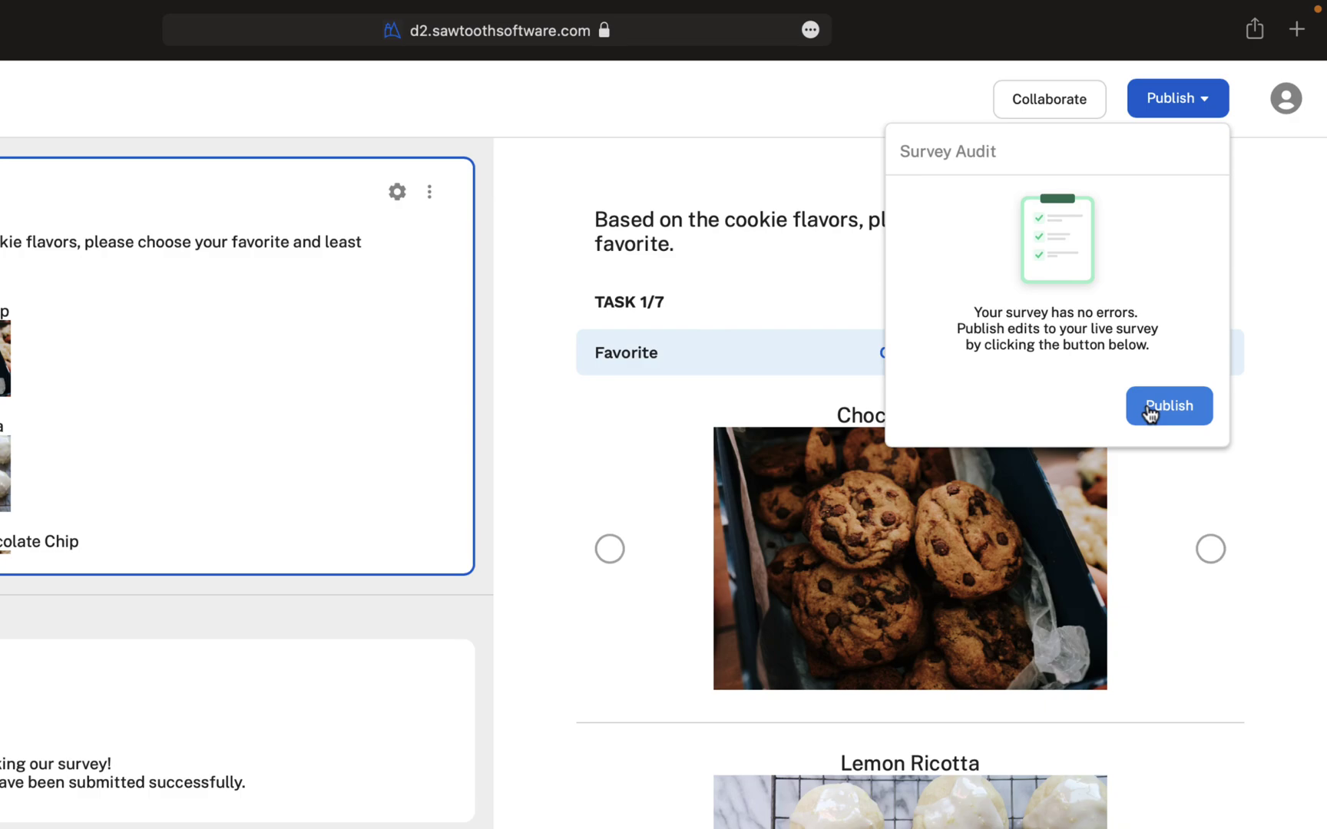
{"action": "left_click", "coordinate": [1149, 412]}
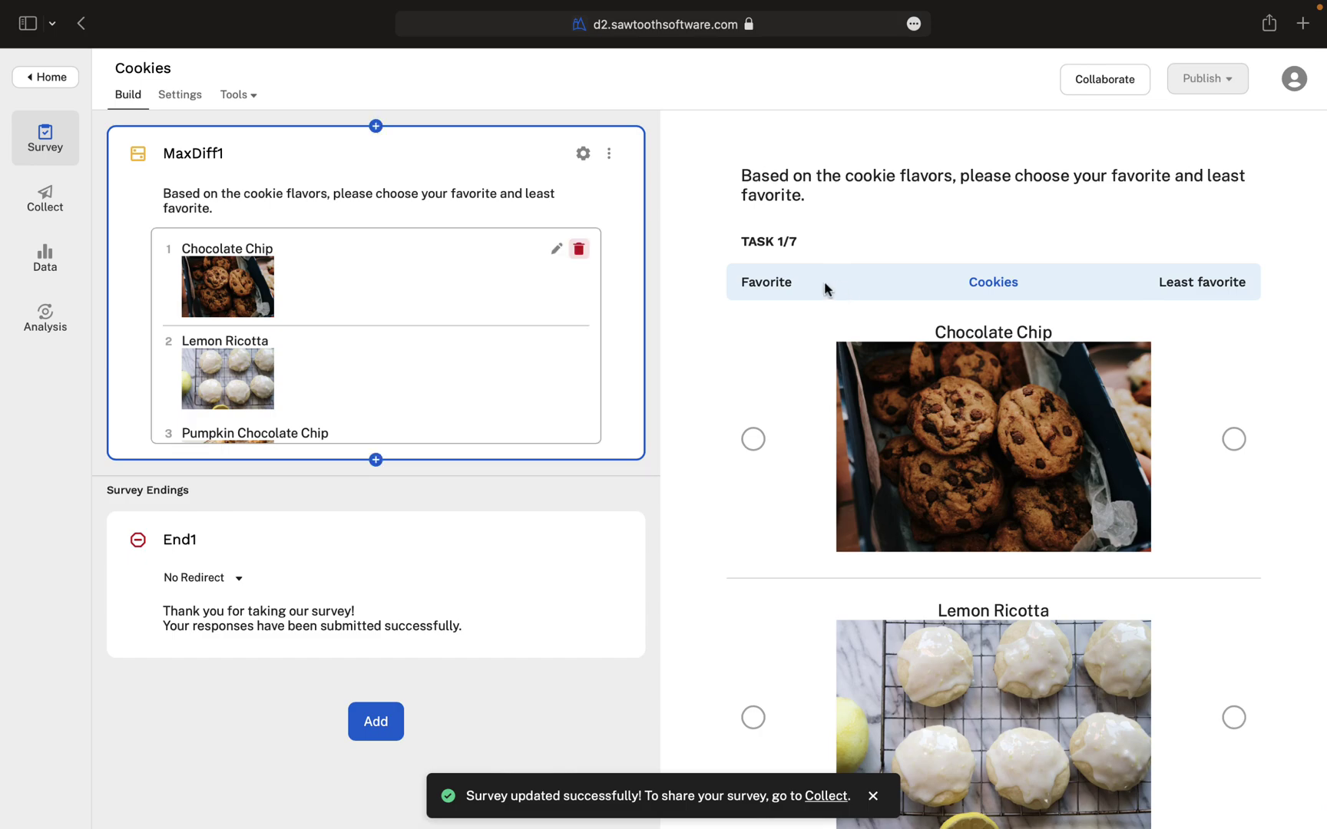
{"action": "left_click", "coordinate": [35, 192]}
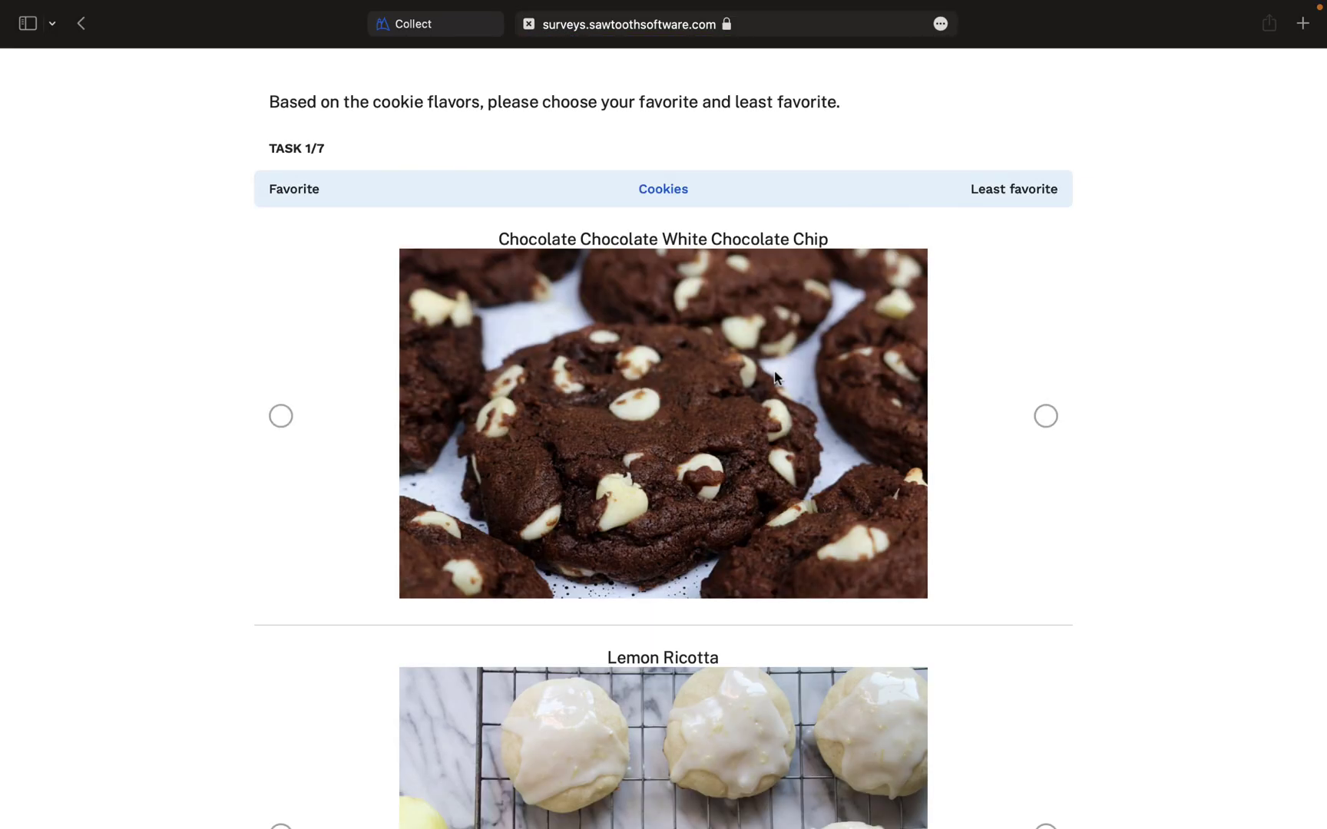
Answer Task 1/7 with Lemon Ricotta as favorite and Oatmeal Chocolate Chip as least favorite, then submit
{"action": "scroll", "coordinate": [500, 446], "scroll_direction": "down", "scroll_amount": 5}
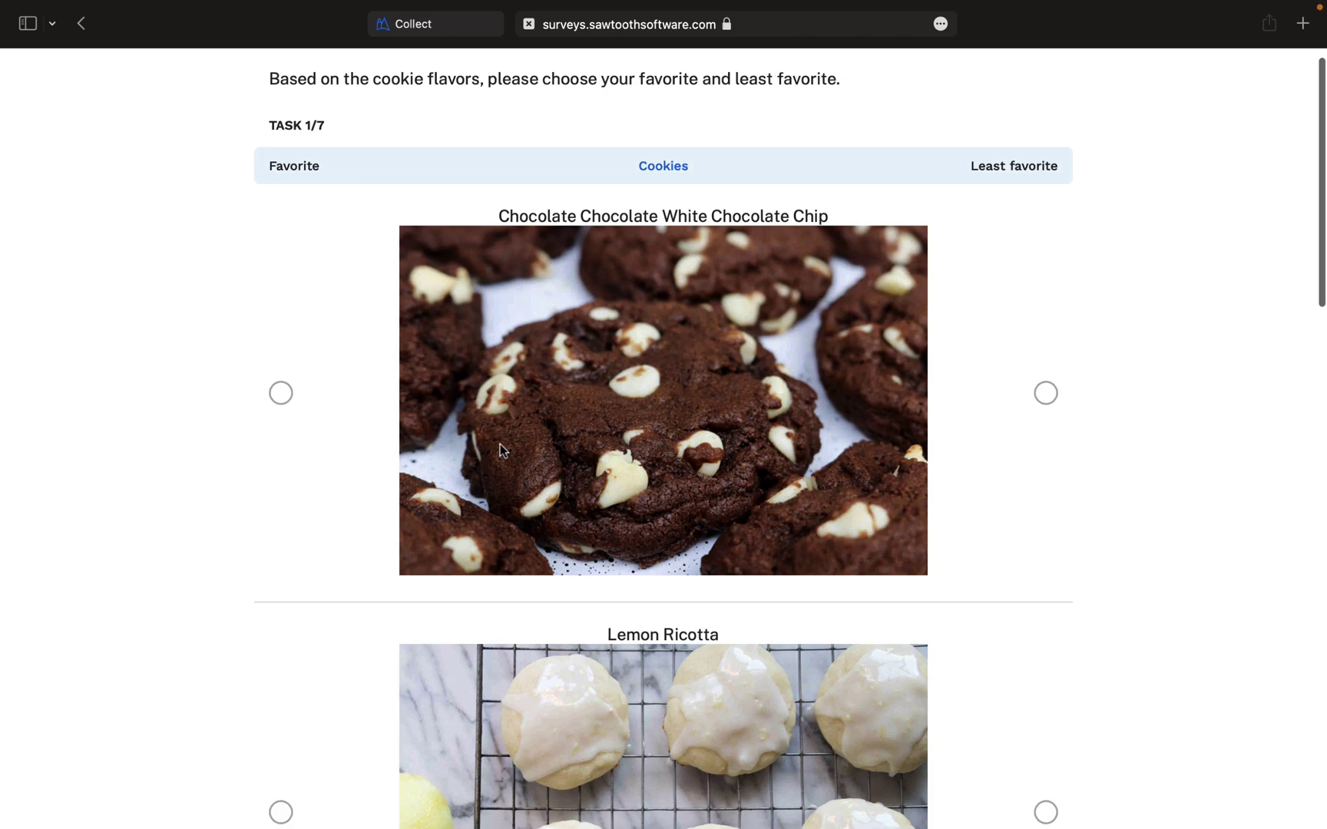
{"action": "scroll", "coordinate": [500, 446], "scroll_direction": "down", "scroll_amount": 12}
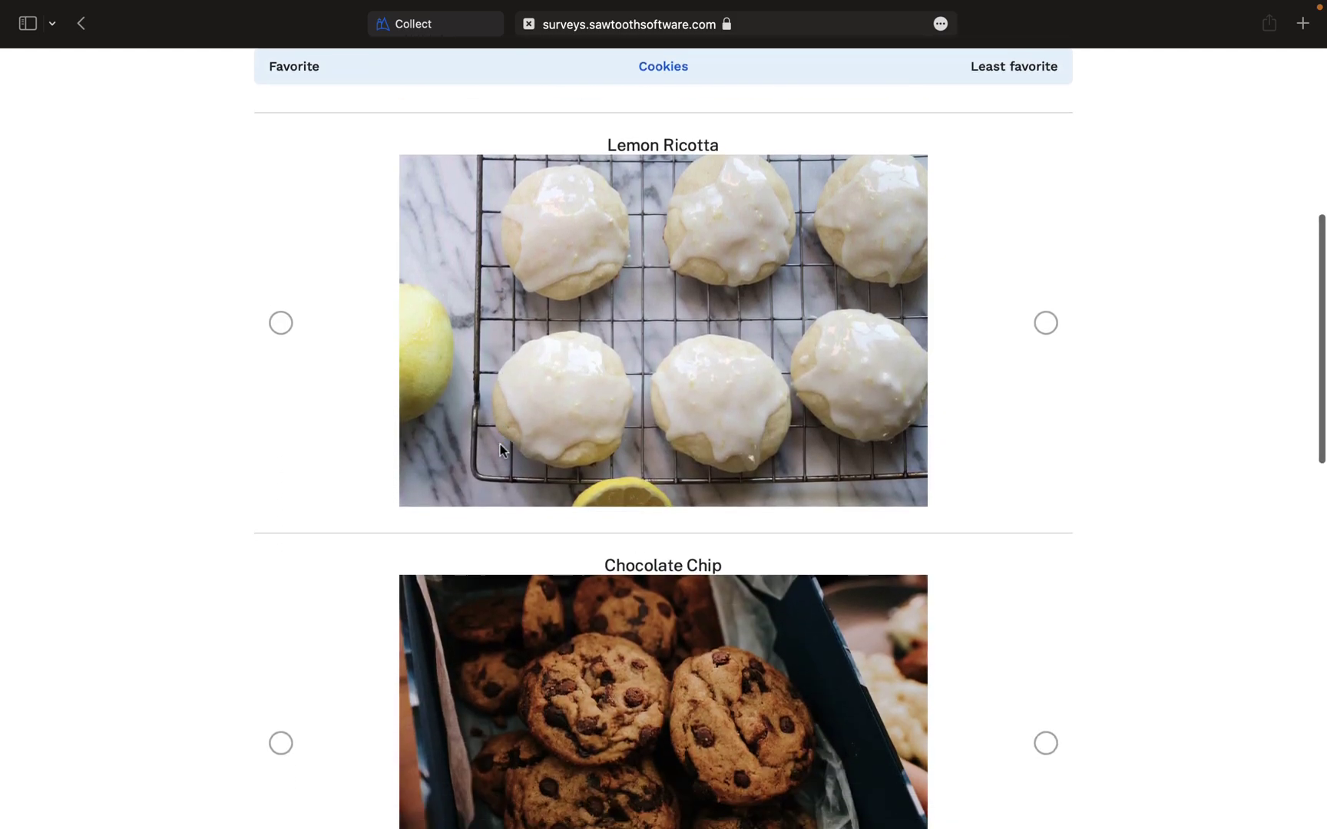
{"action": "scroll", "coordinate": [500, 451], "scroll_direction": "down", "scroll_amount": 19}
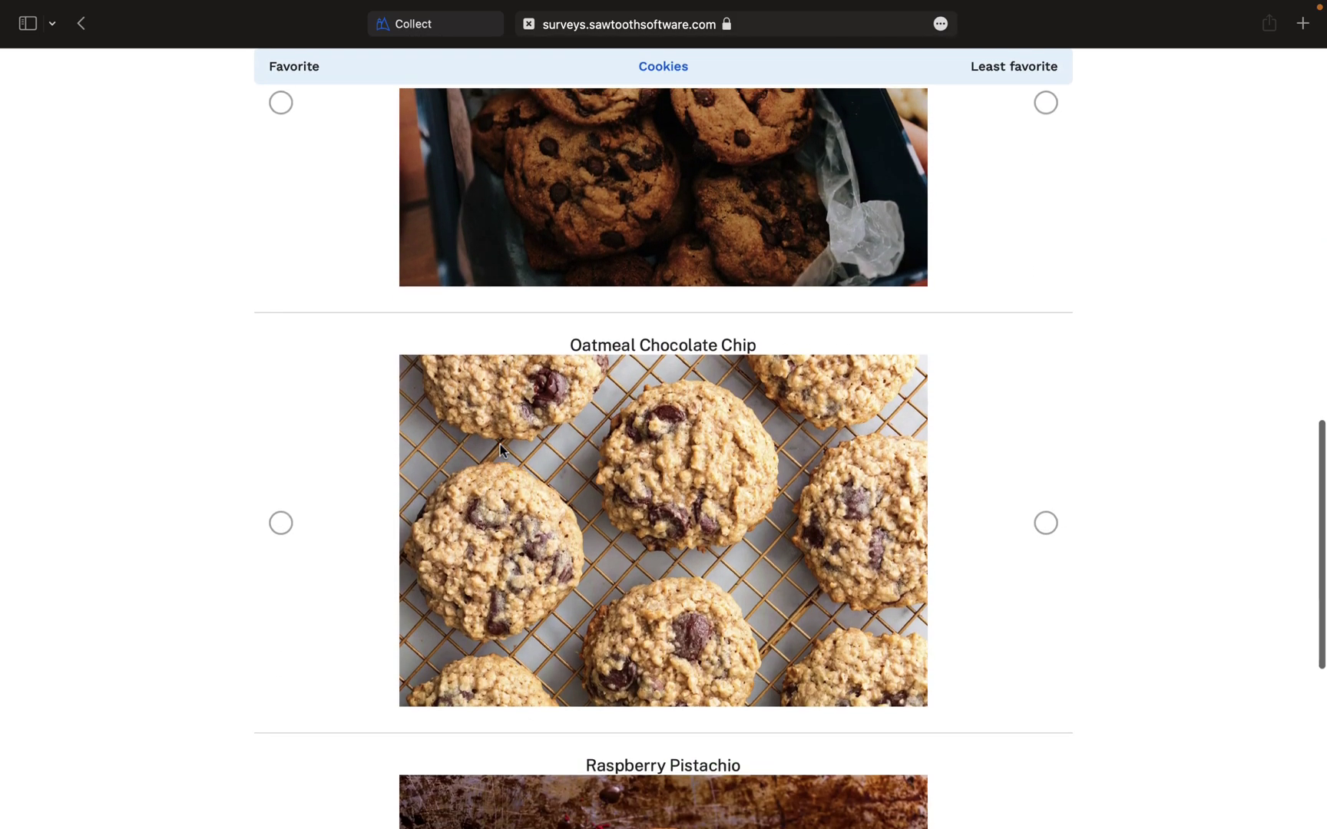
{"action": "scroll", "coordinate": [500, 449], "scroll_direction": "up", "scroll_amount": 20}
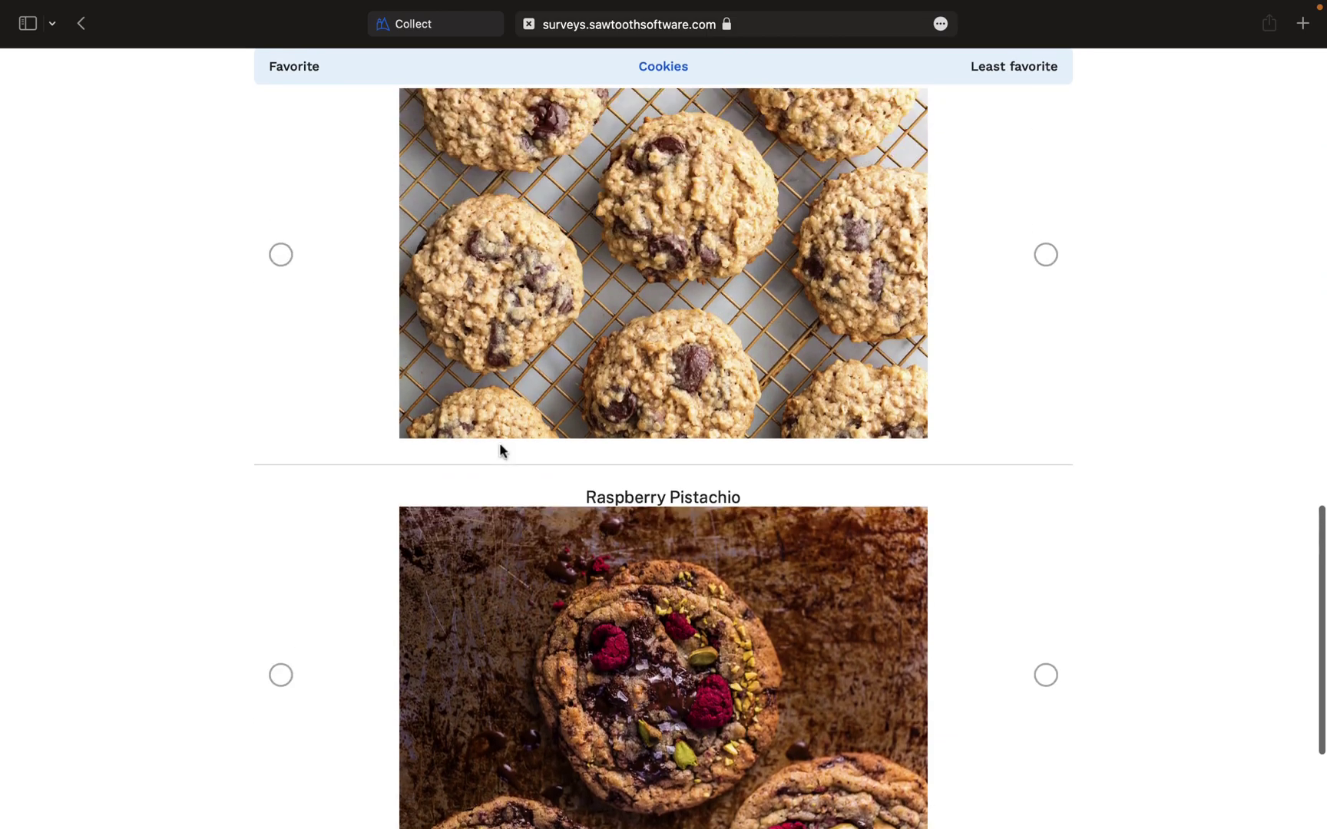
{"action": "scroll", "coordinate": [500, 449], "scroll_direction": "up", "scroll_amount": 7}
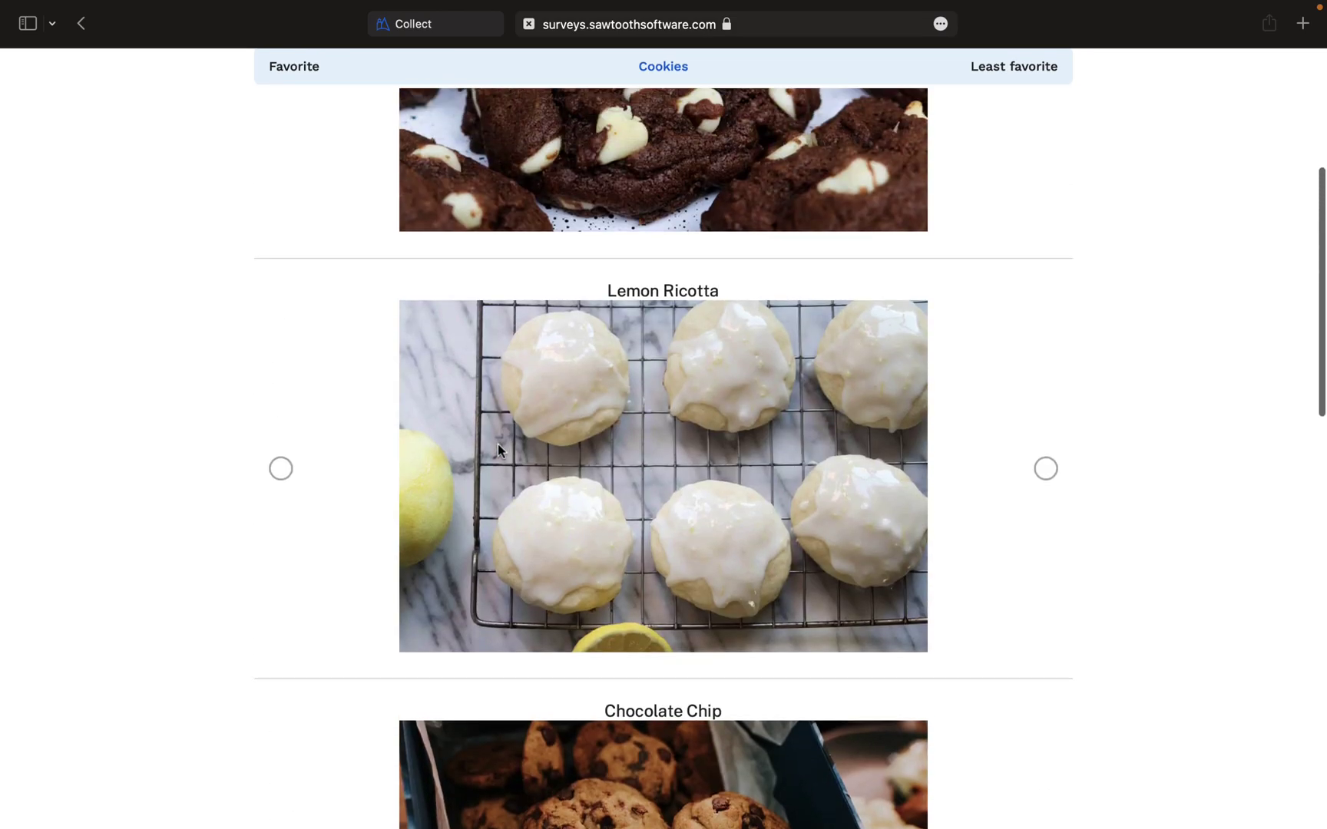
{"action": "left_click", "coordinate": [281, 468]}
{"action": "scroll", "coordinate": [737, 524], "scroll_direction": "down", "scroll_amount": 14}
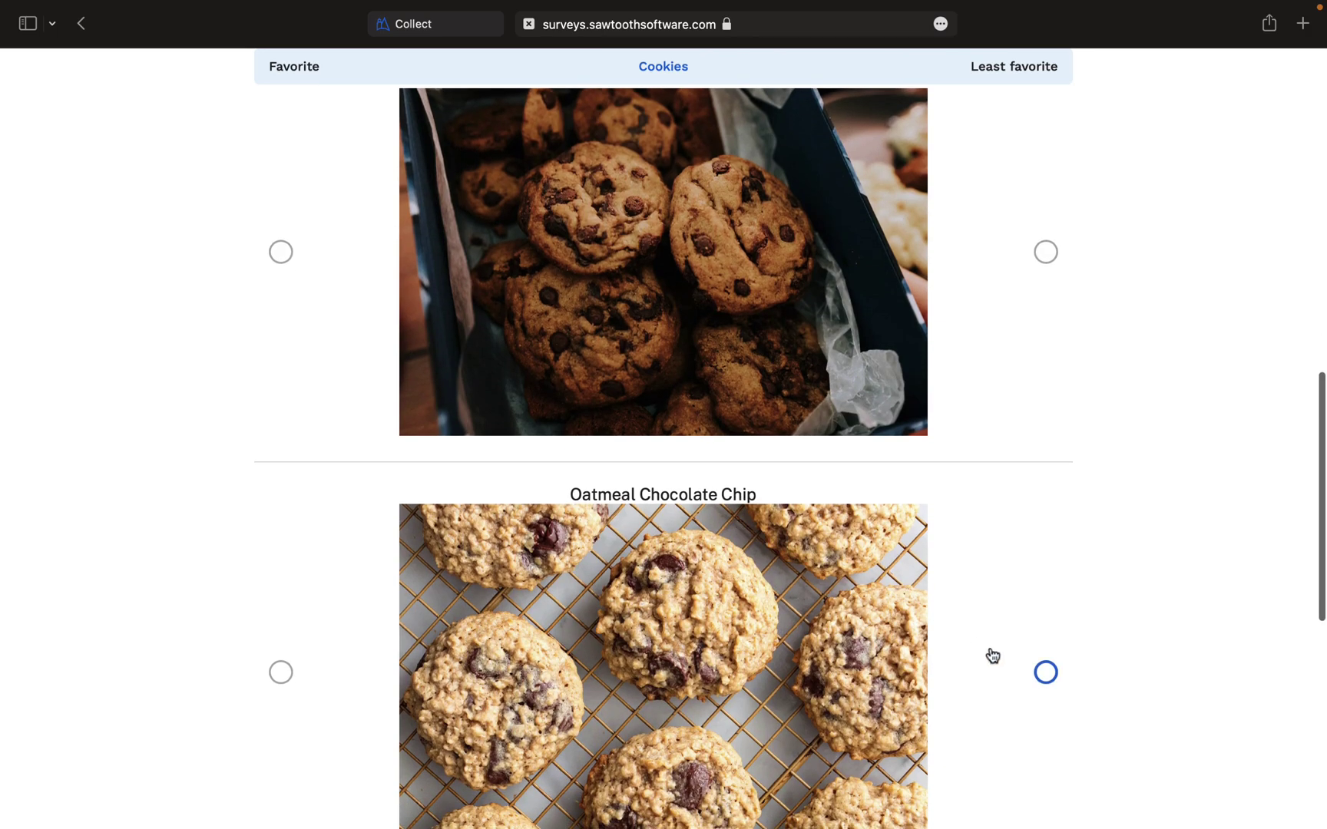
{"action": "left_click", "coordinate": [1033, 670]}
{"action": "scroll", "coordinate": [835, 580], "scroll_direction": "down", "scroll_amount": 14}
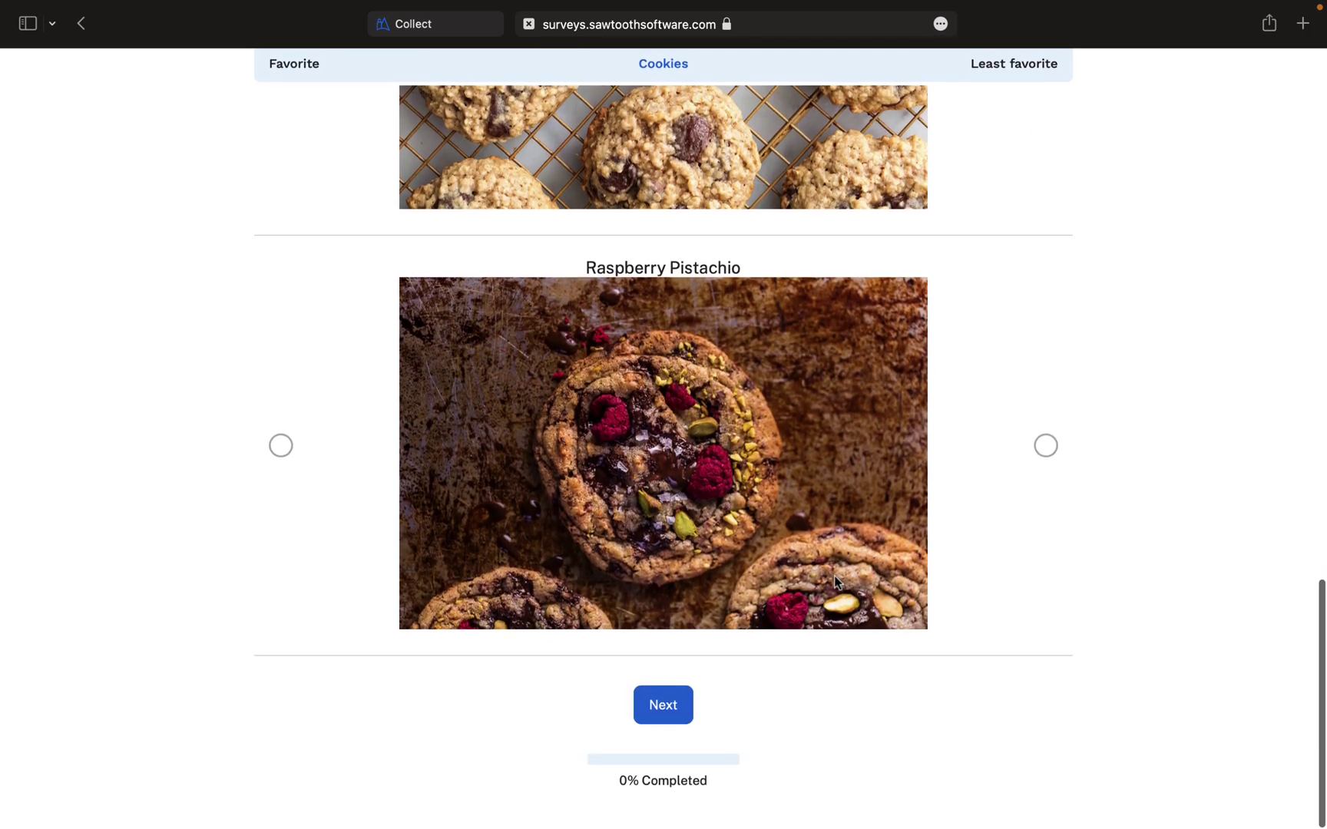
{"action": "left_click", "coordinate": [672, 698]}
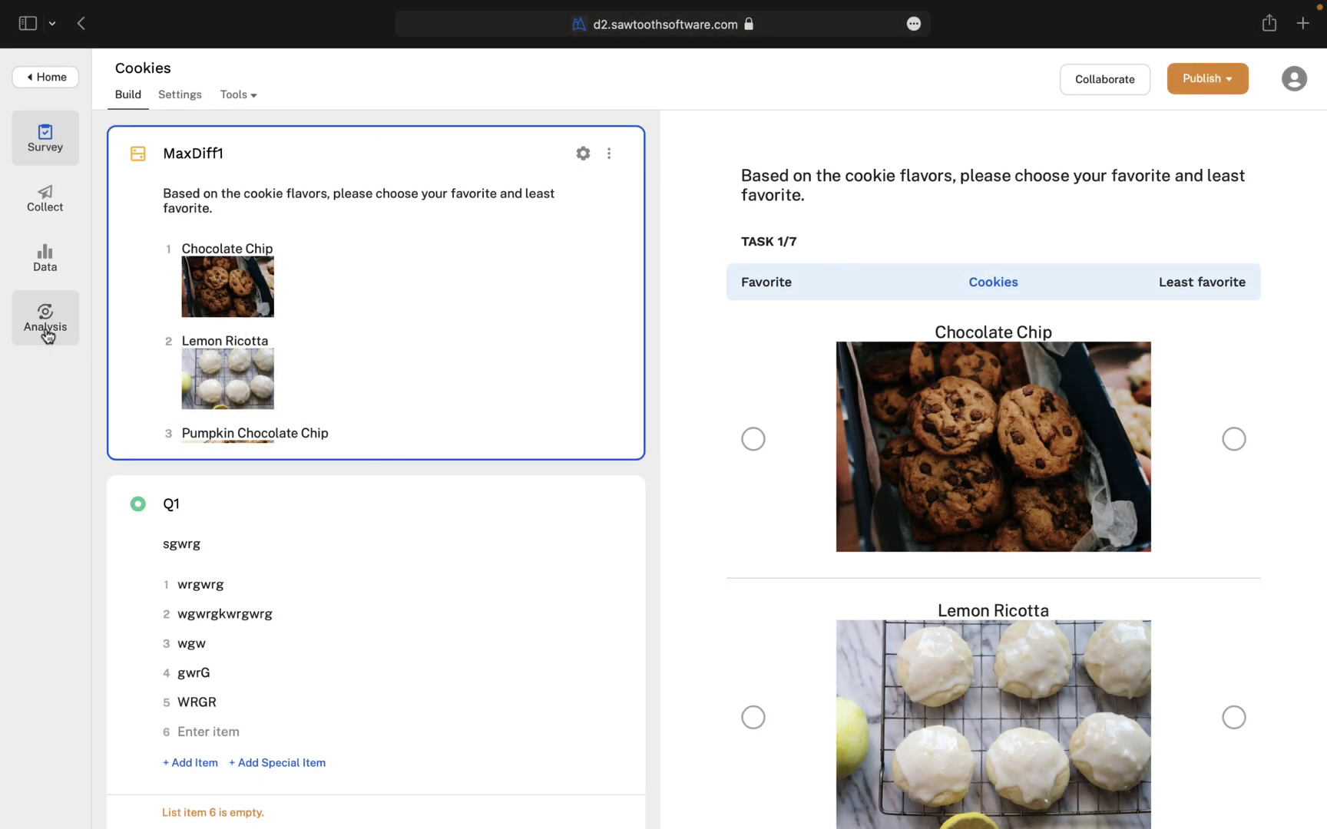
Open the Analysis section to view the MaxDiff Item Scores chart
{"action": "left_click", "coordinate": [46, 336]}
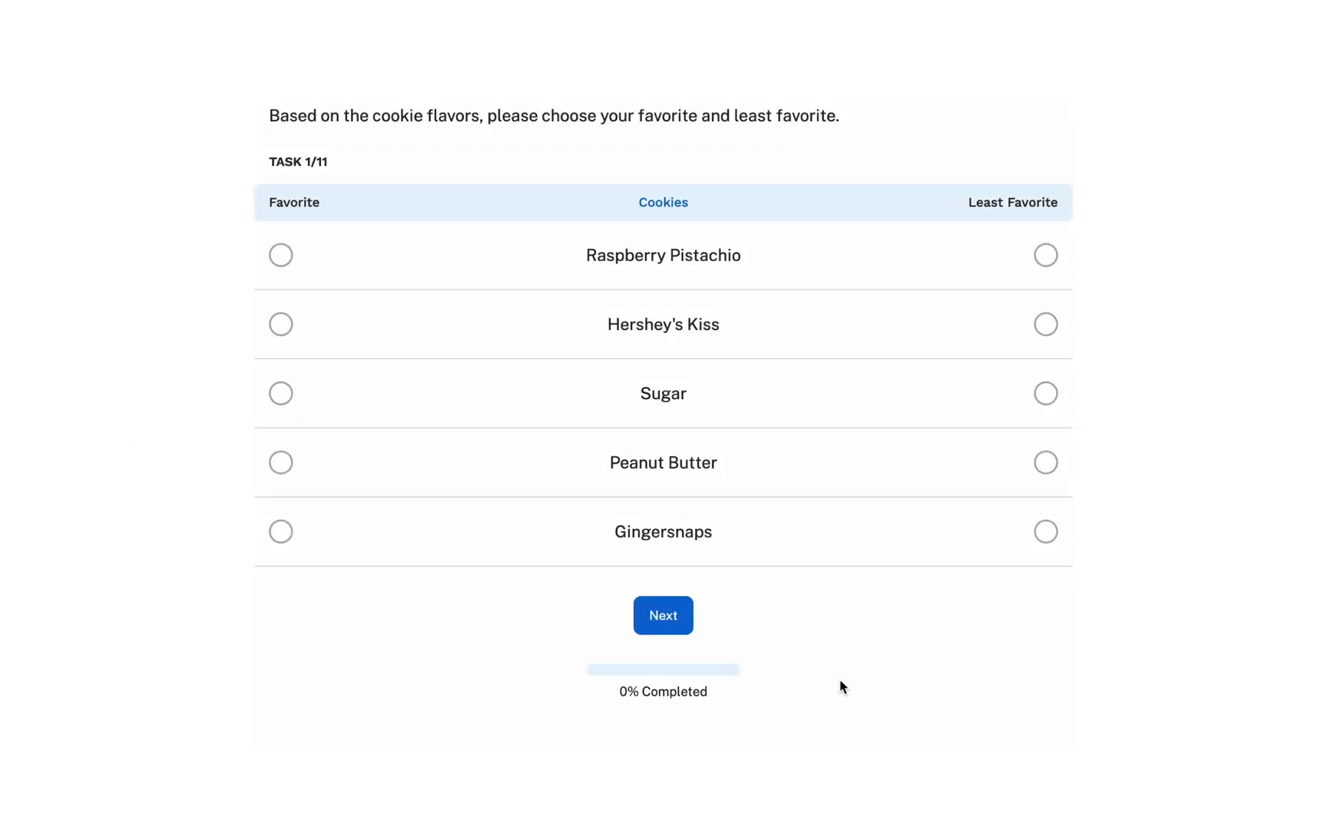
Mark Sugar as favorite and Raspberry Pistachio as least favorite in Task 1/11
{"action": "left_click", "coordinate": [281, 393]}
{"action": "left_click", "coordinate": [1046, 255]}
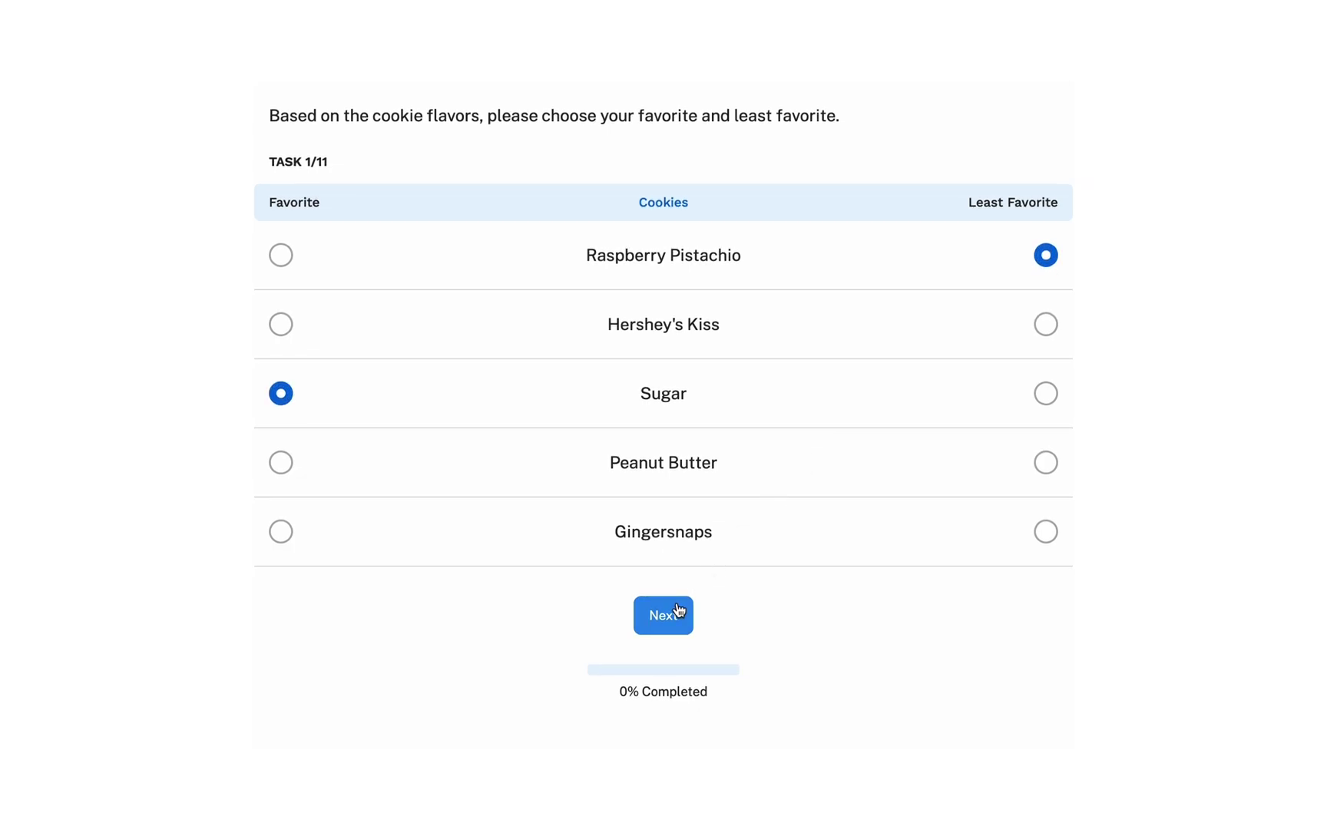